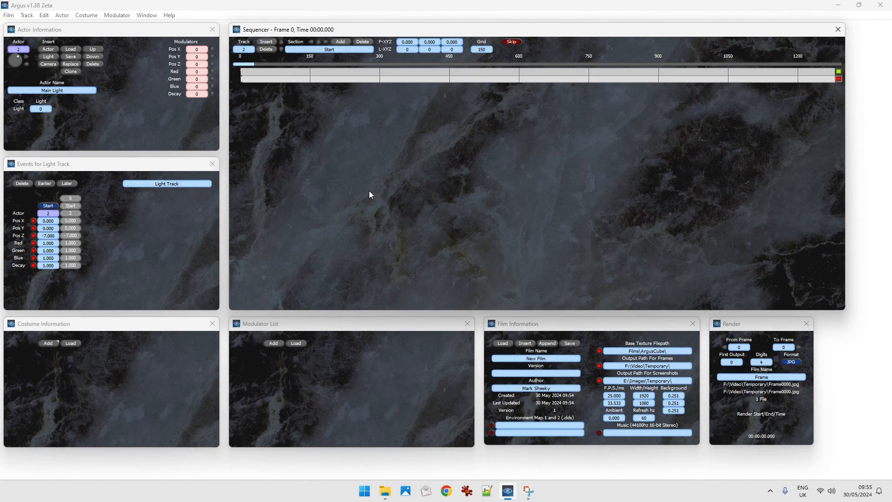
# Step: Insert a third track in the sequencer below the camera and light tracks
pyautogui.press('Up')
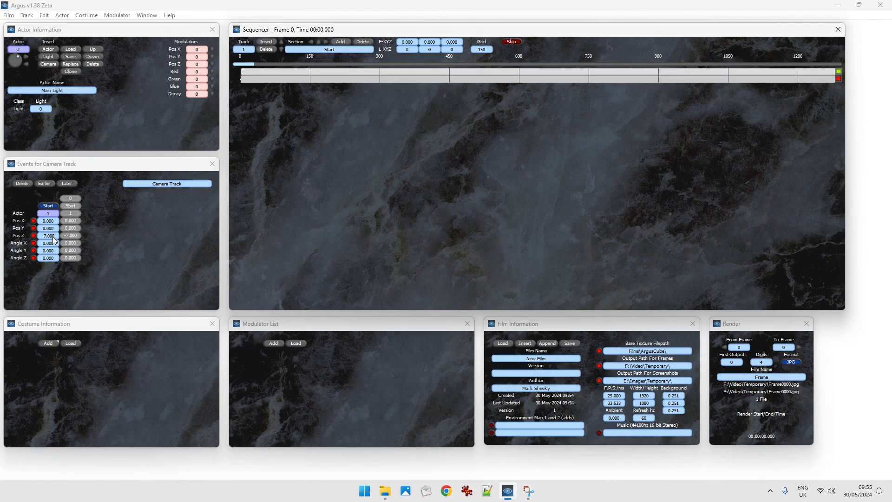
pyautogui.press('Down')
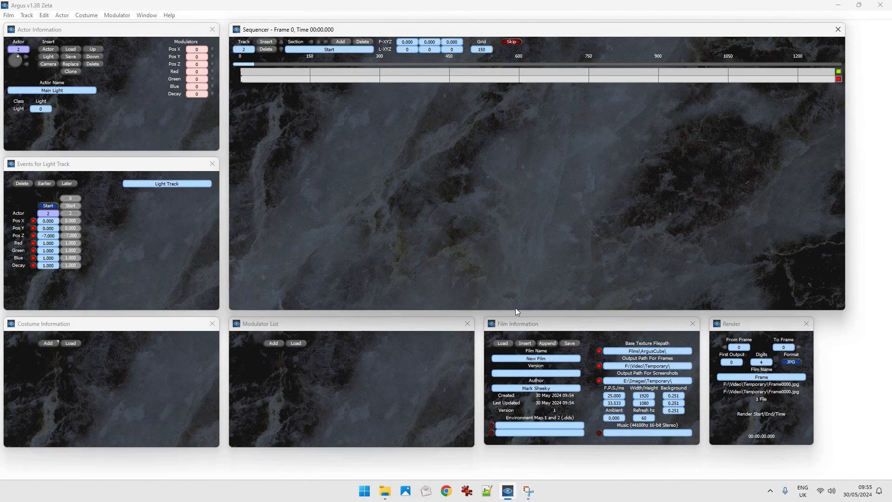
pyautogui.click(267, 41)
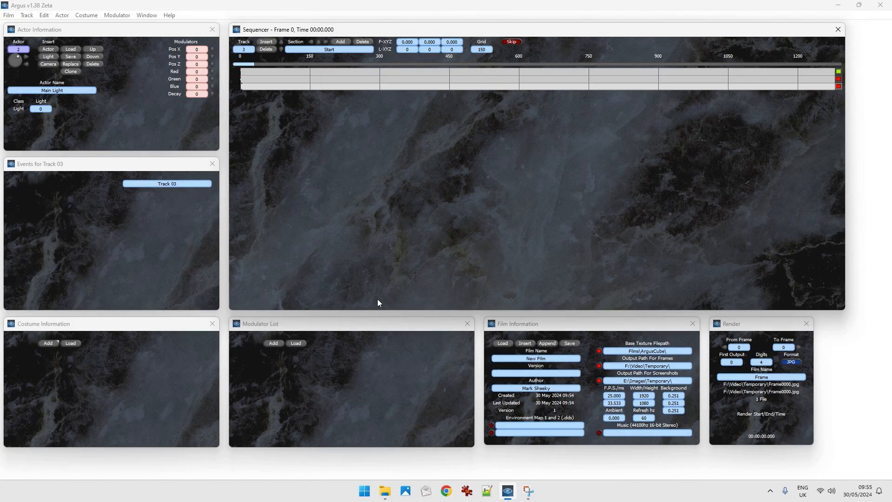
# Step: Name the film "Test"
pyautogui.click(537, 359)
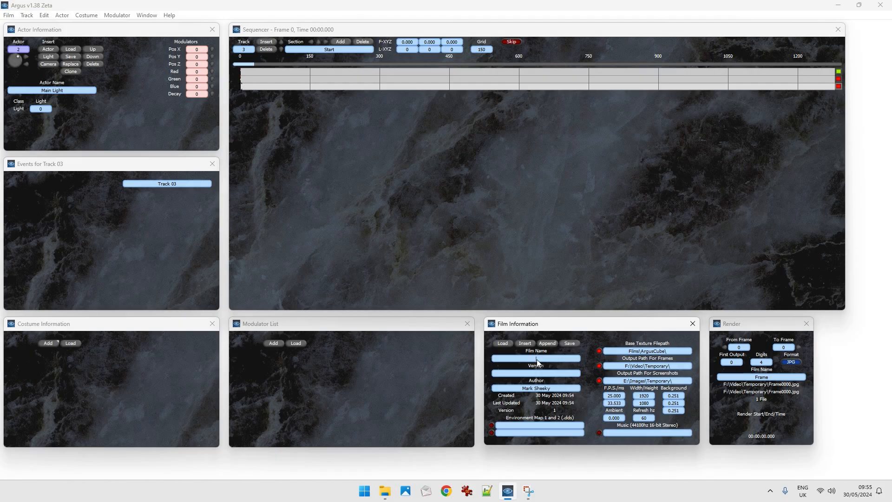
pyautogui.write('Test')
# Step: Check the texture folder in File Explorer, then set the film's base texture filepath in Argus to Films\MaxTheClown\
pyautogui.click(387, 495)
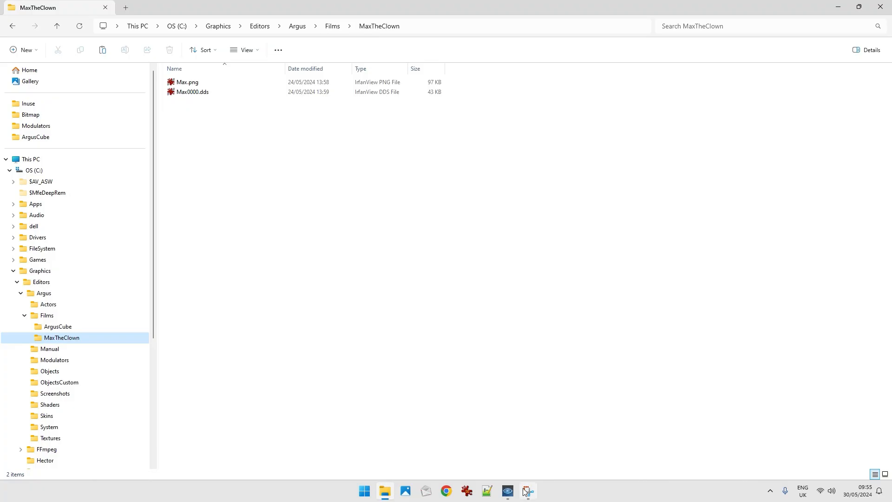
pyautogui.click(507, 491)
pyautogui.click(667, 352)
pyautogui.press('BackSpace')
pyautogui.press('BackSpace')
pyautogui.press('BackSpace')
pyautogui.press('BackSpace')
pyautogui.press('BackSpace')
pyautogui.press('BackSpace')
pyautogui.press('BackSpace')
pyautogui.press('BackSpace')
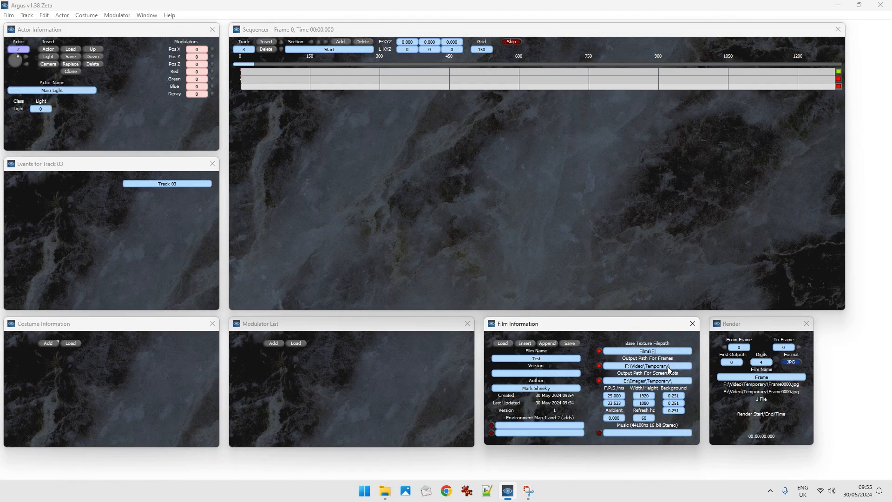
pyautogui.write('MaxTheClown\\')
# Step: Add a plane costume with its actor, set the texture name to Max, and check the matching file in the MaxTheClown folder
pyautogui.click(48, 344)
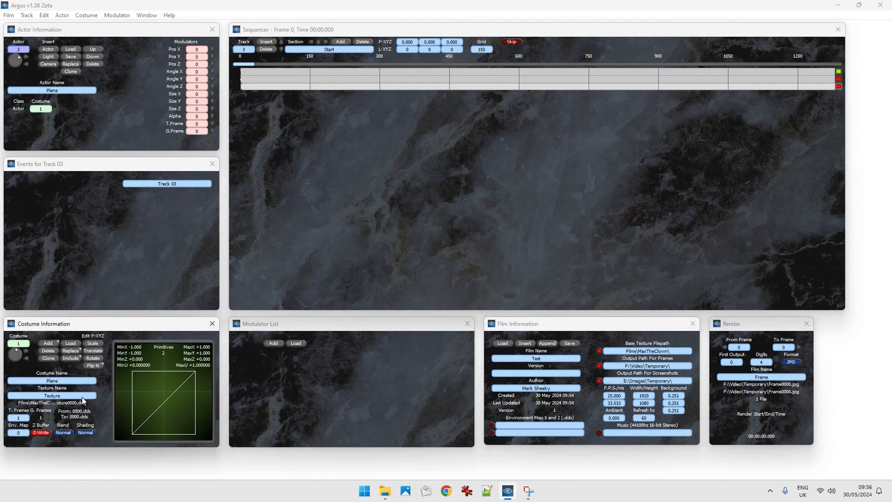
pyautogui.click(58, 396)
pyautogui.write('Max')
pyautogui.press('Return')
pyautogui.click(385, 491)
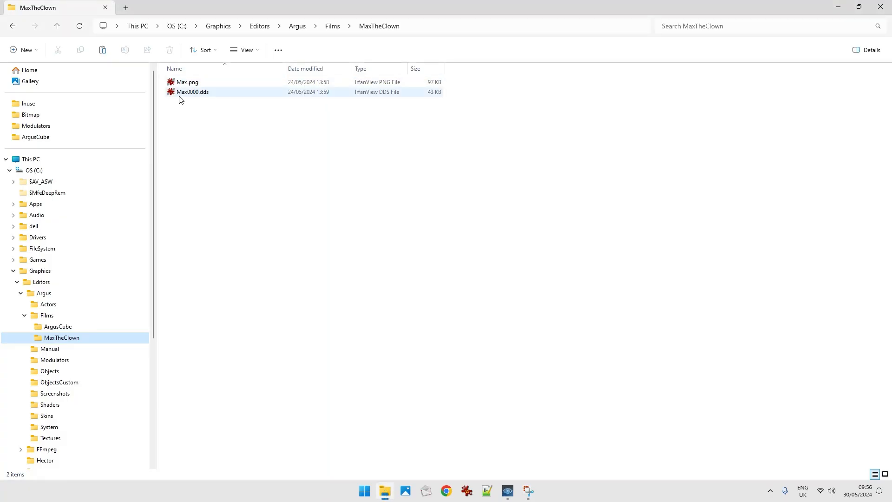
pyautogui.click(508, 491)
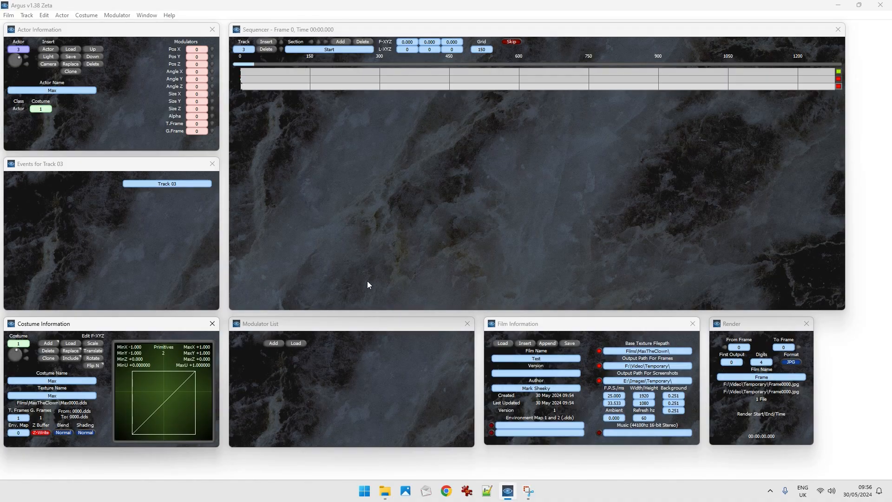
# Step: Insert the Max actor at frame 0 of track 3 and preview the frame
pyautogui.press('Insert')
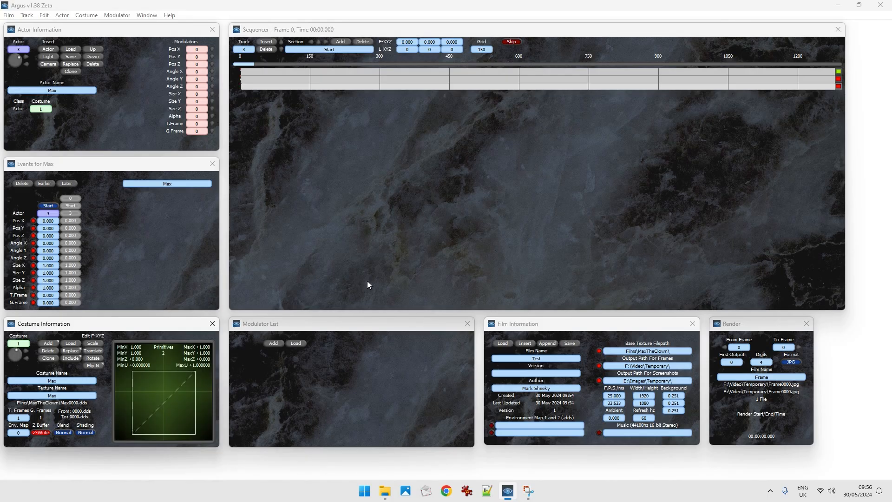
pyautogui.press('F5')
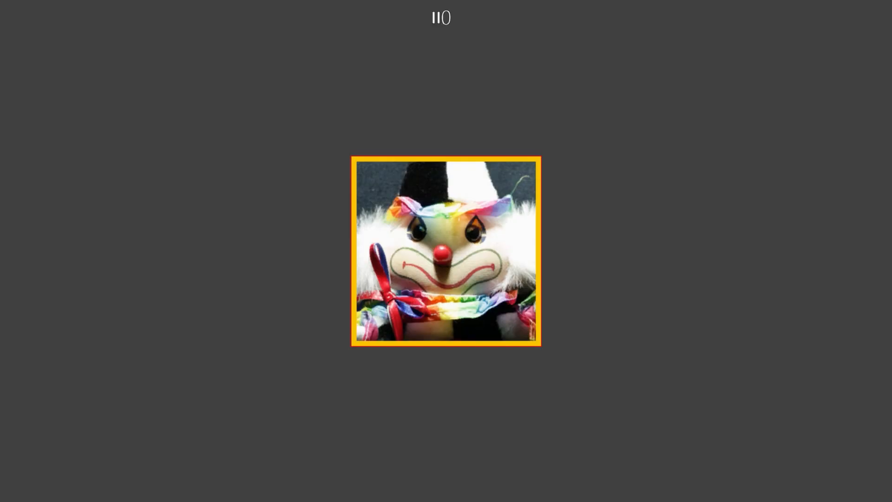
pyautogui.press('Escape')
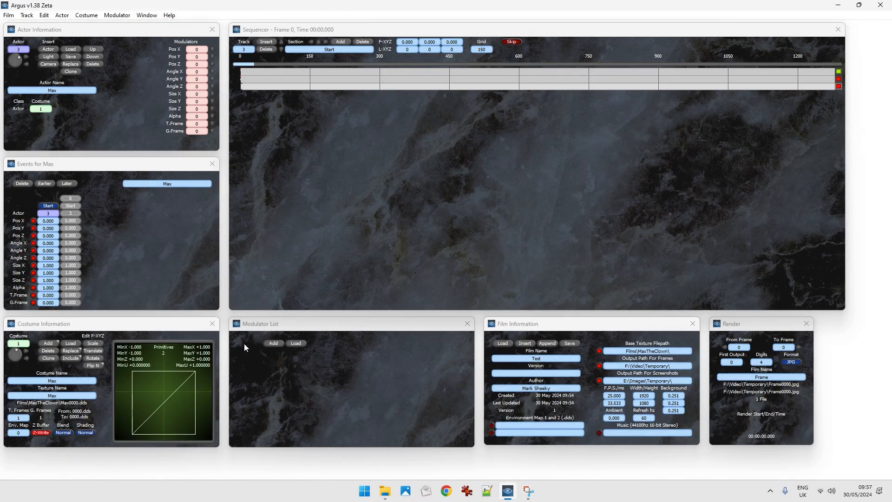
# Step: Set the light's Blue value to 0 in the light track's frame 0 event and preview the frame
pyautogui.press('Up')
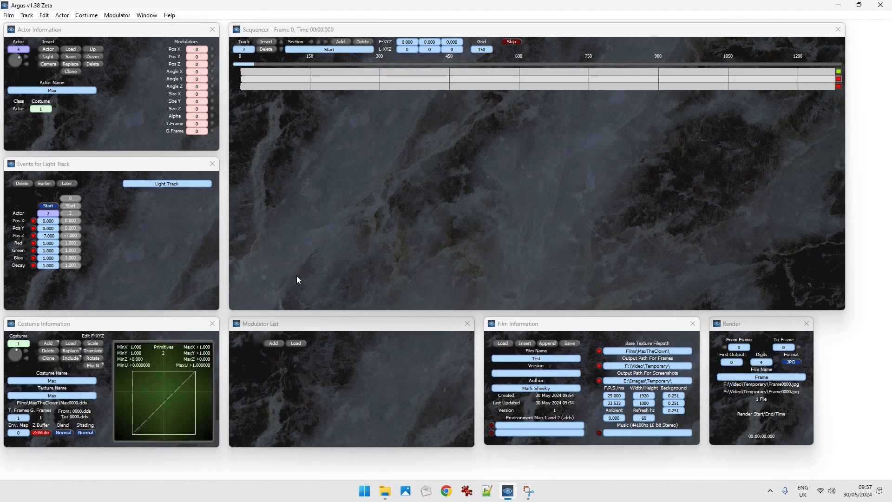
pyautogui.press('Down')
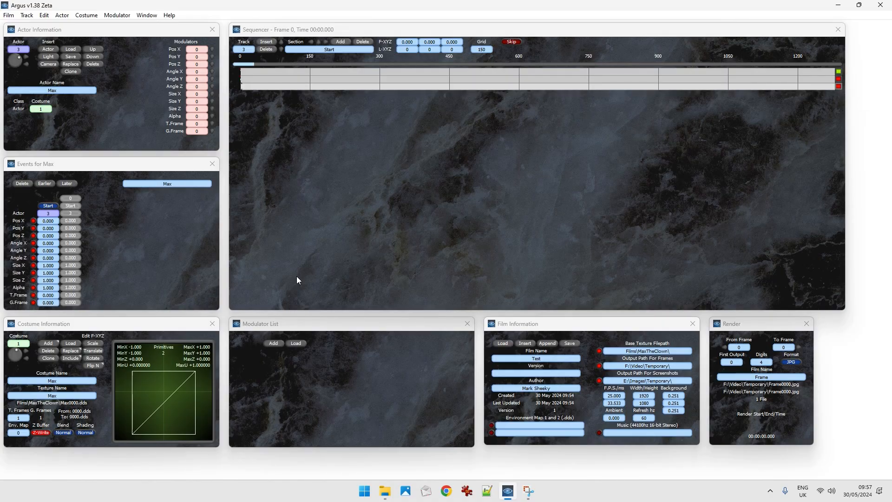
pyautogui.press('Up')
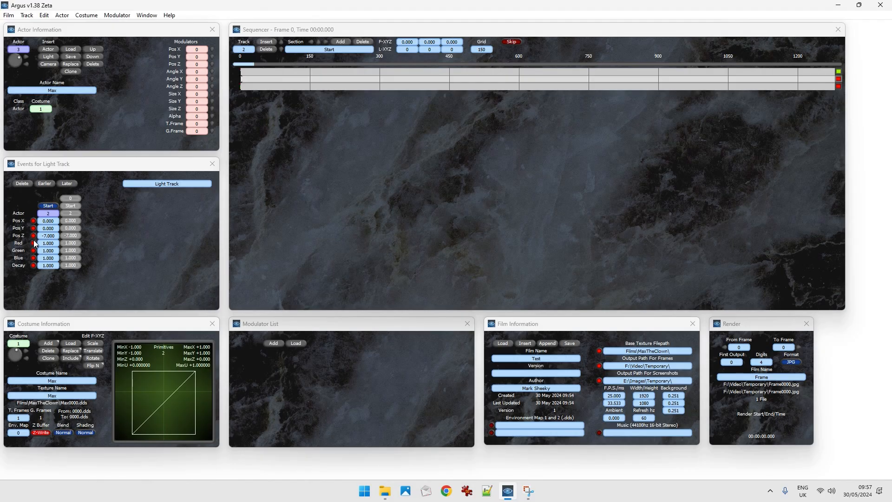
pyautogui.click(51, 257)
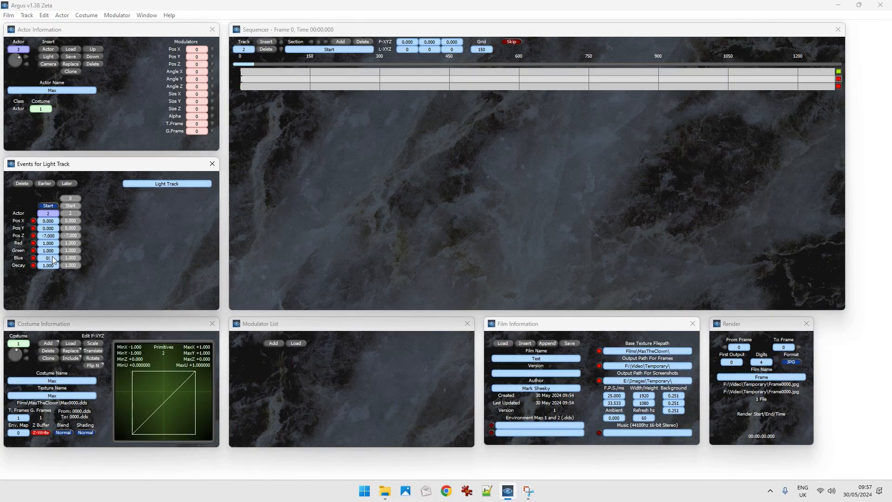
pyautogui.write('0')
pyautogui.press('Return')
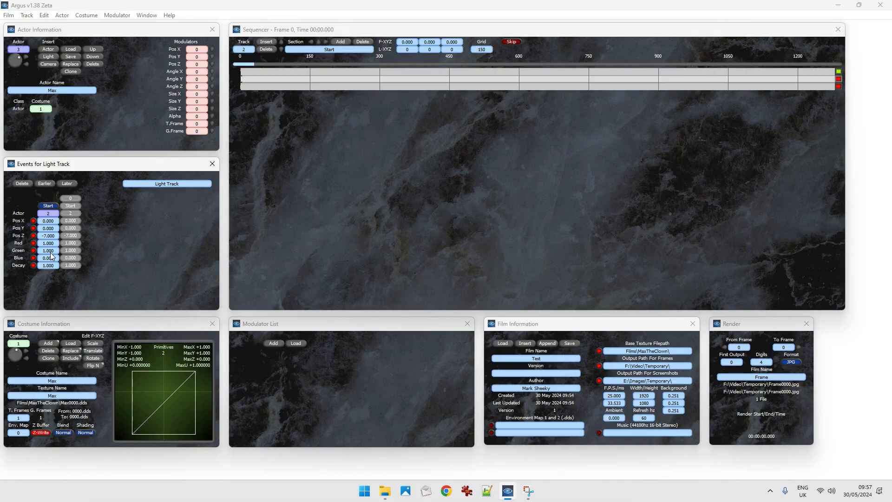
pyautogui.press('space')
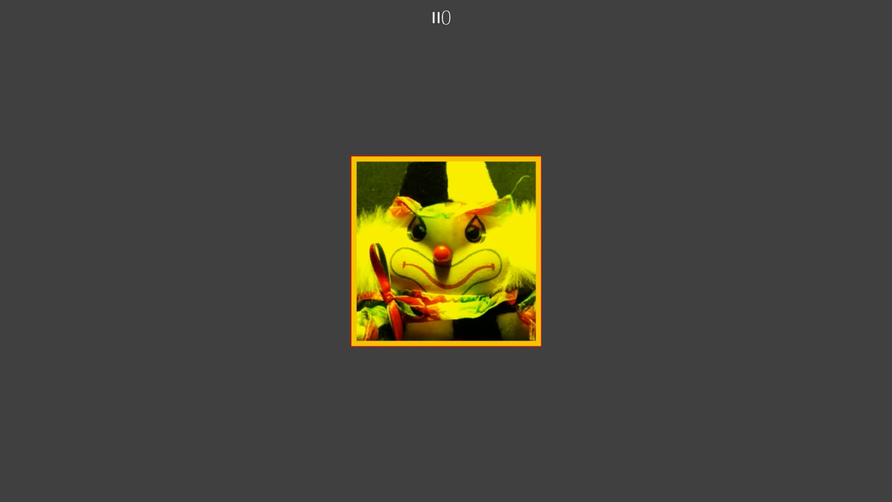
pyautogui.press('Escape')
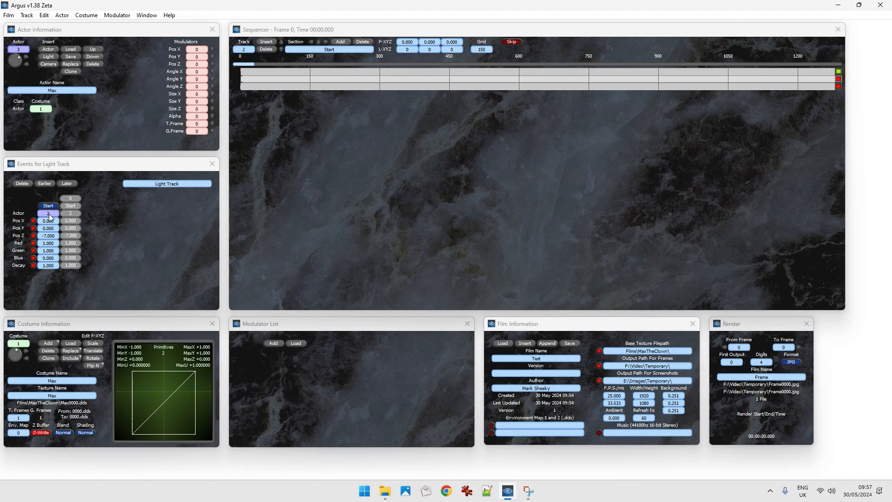
# Step: Insert a Main Light event at frame 1 of the light track and set its Pos Z to -7
pyautogui.click(26, 65)
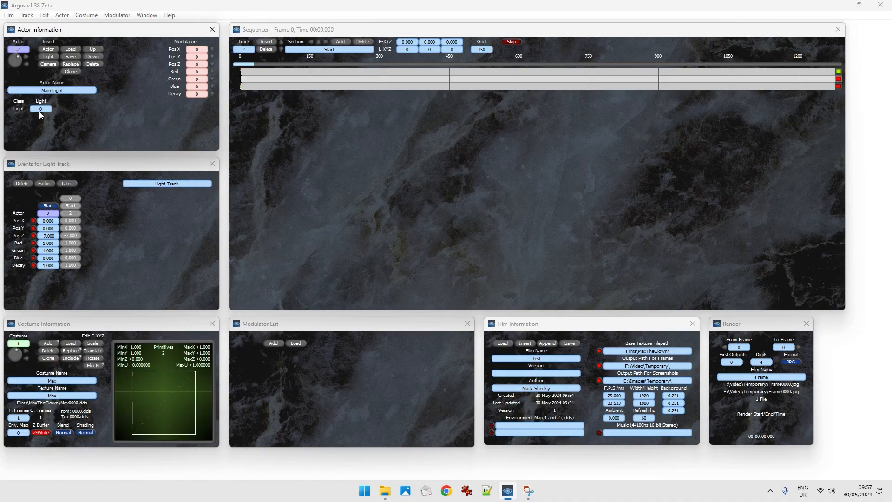
pyautogui.press('Right')
pyautogui.press('Right')
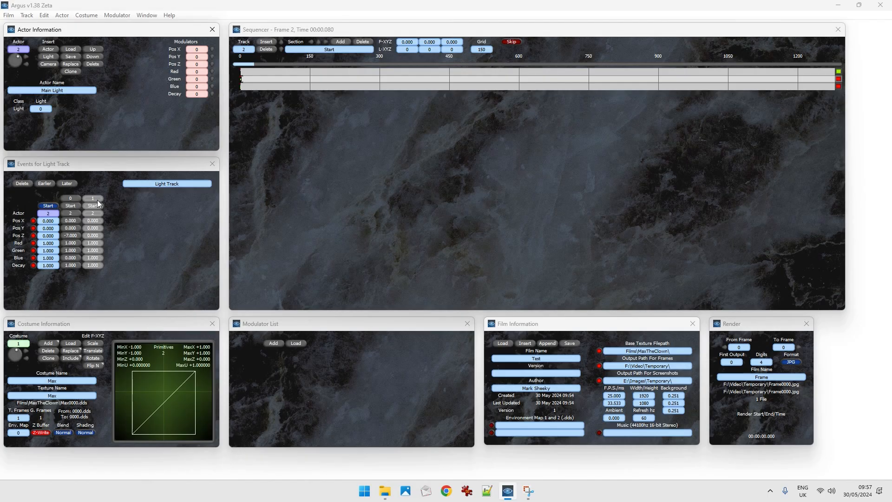
pyautogui.click(73, 199)
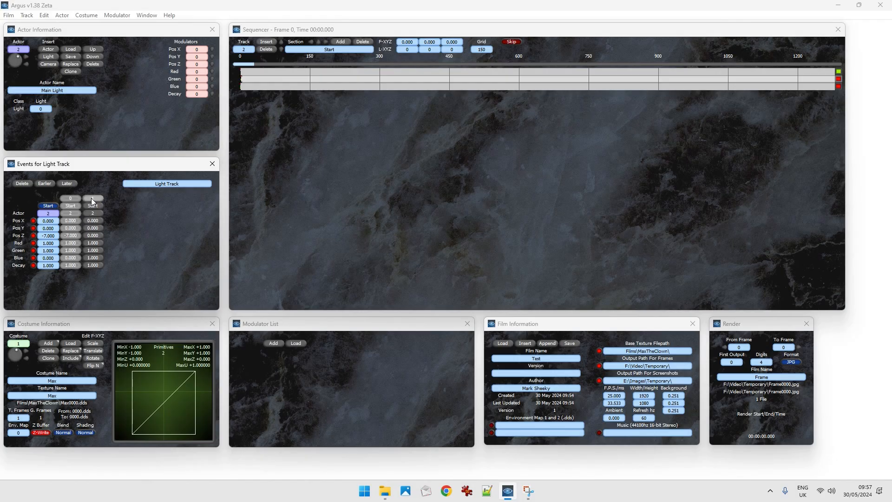
pyautogui.click(91, 199)
pyautogui.click(52, 237)
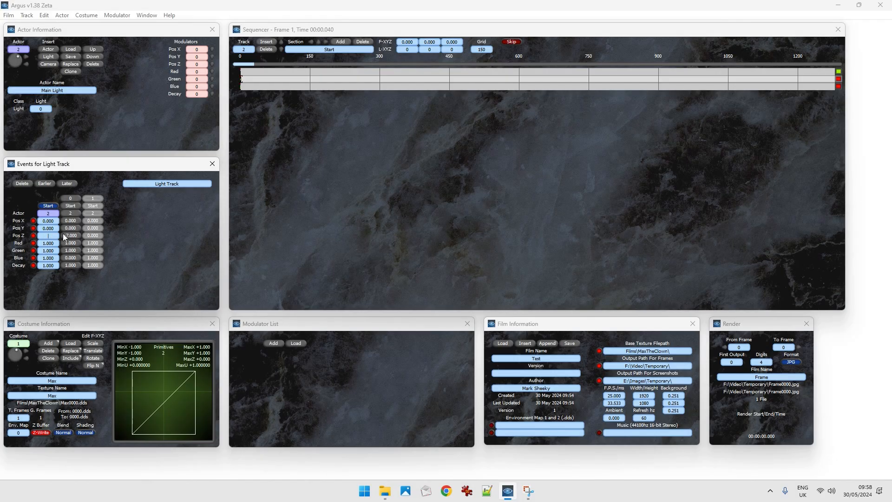
pyautogui.write('-7')
pyautogui.press('Return')
# Step: Set the light's colour at frame 1 to Red 0, Green 0 and Blue 1
pyautogui.click(69, 199)
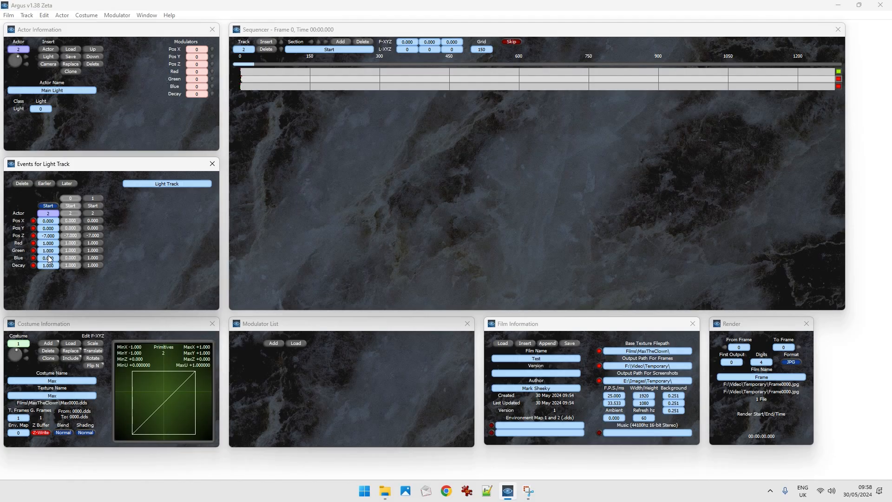
pyautogui.click(91, 199)
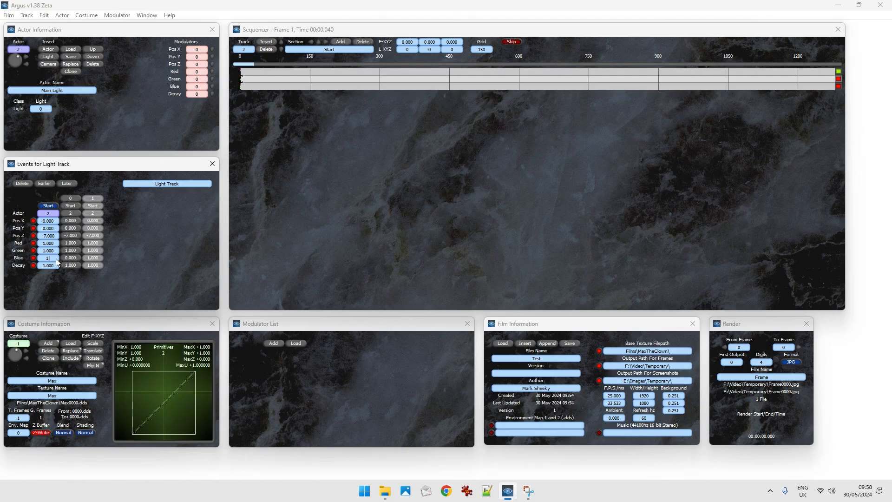
pyautogui.press('Return')
pyautogui.press('Return')
pyautogui.click(51, 244)
pyautogui.write('0')
pyautogui.press('Return')
# Step: Preview the film from frame 0, stepping back and forth between frames to compare the light colours
pyautogui.press('Left')
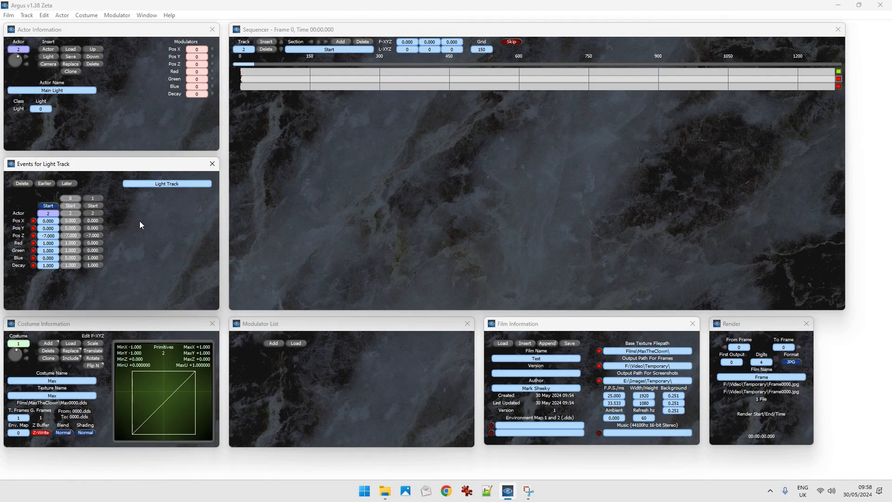
pyautogui.press('space')
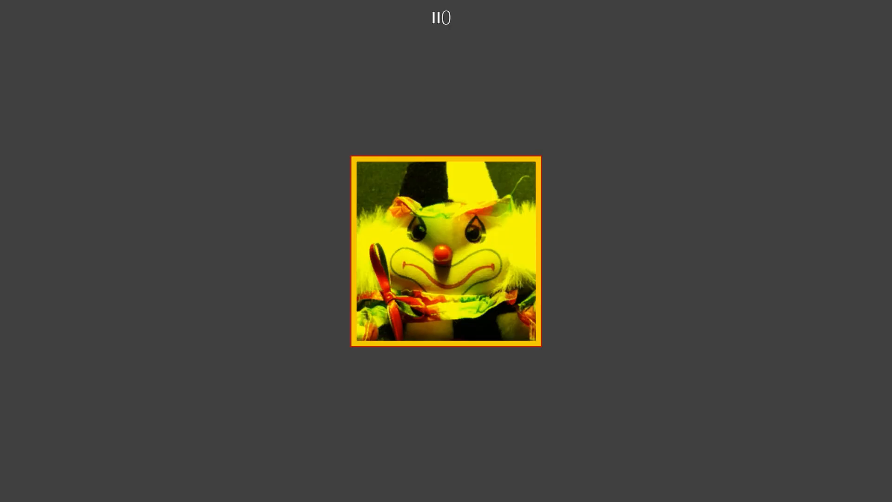
pyautogui.press('Right')
pyautogui.press('Left')
pyautogui.press('Right')
pyautogui.press('Right')
pyautogui.press('Right')
pyautogui.press('Right')
pyautogui.press('Right')
pyautogui.press('Right')
pyautogui.press('Right')
pyautogui.press('Right')
pyautogui.press('Right')
pyautogui.press('Left')
pyautogui.press('Left')
pyautogui.press('Left')
pyautogui.press('Left')
pyautogui.press('Left')
pyautogui.press('Left')
pyautogui.press('Left')
pyautogui.press('Left')
pyautogui.press('Left')
pyautogui.press('Right')
pyautogui.press('Right')
pyautogui.press('Right')
pyautogui.press('Right')
pyautogui.press('Right')
pyautogui.press('Right')
pyautogui.press('Left')
pyautogui.press('Left')
pyautogui.press('Left')
pyautogui.press('Left')
pyautogui.press('Left')
pyautogui.press('Left')
pyautogui.press('Right')
pyautogui.press('Left')
pyautogui.press('Escape')
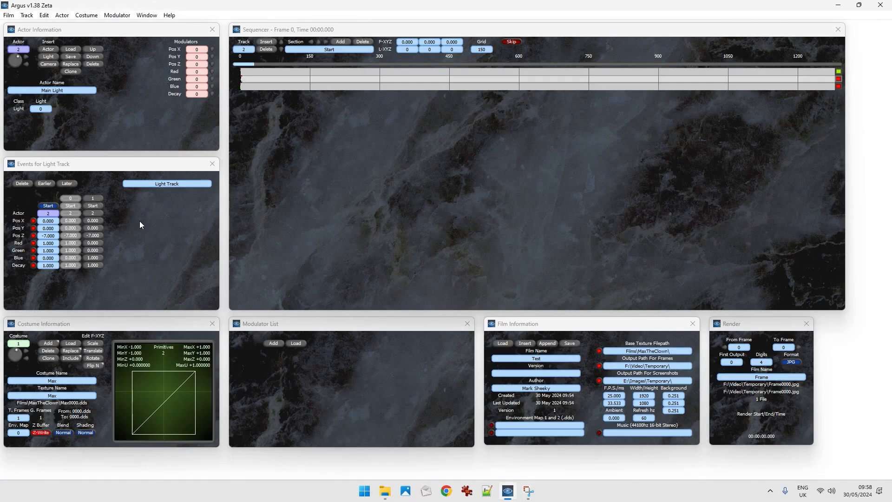
# Step: Delete the event at frame 1 of the light track
pyautogui.click(91, 198)
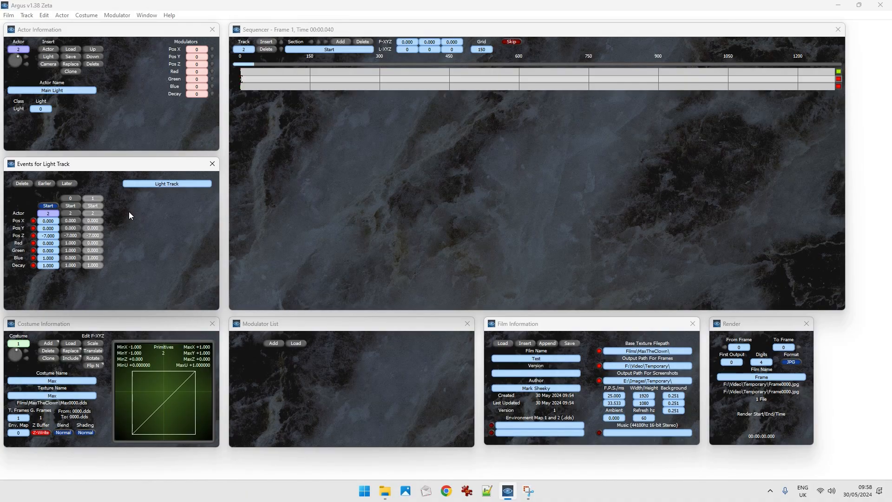
pyautogui.hotkey('shift', 'Right')
pyautogui.hotkey('shift', 'Left')
pyautogui.press('Delete')
pyautogui.click(255, 80)
pyautogui.click(250, 80)
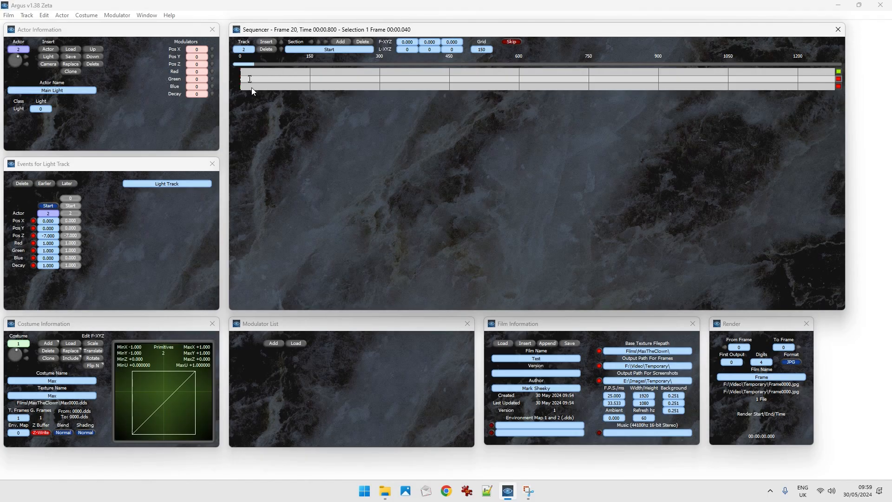
pyautogui.click(245, 87)
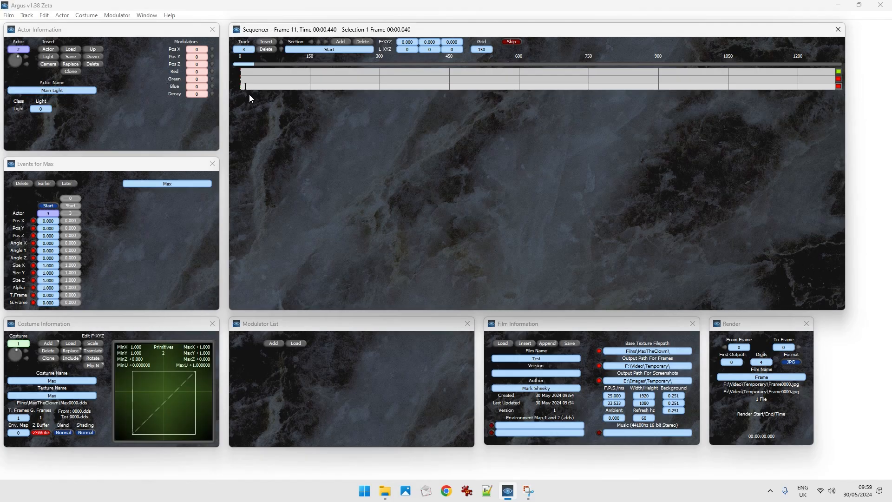
pyautogui.press('Home')
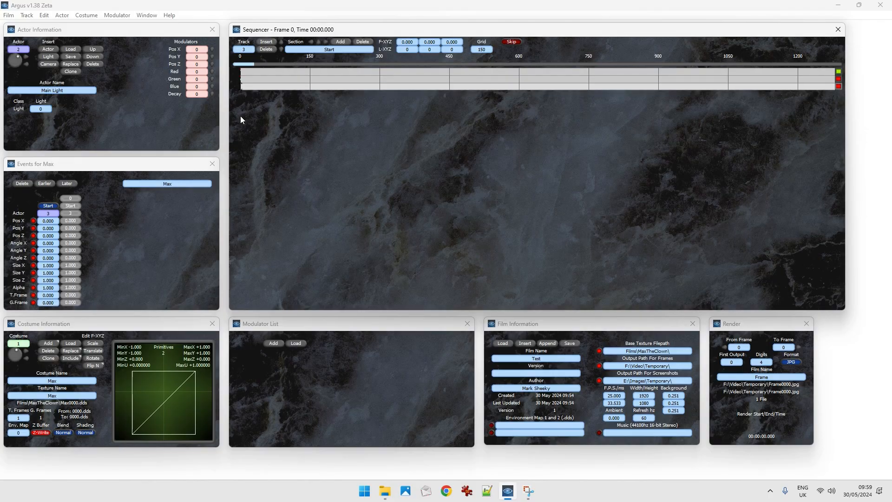
pyautogui.press('Up')
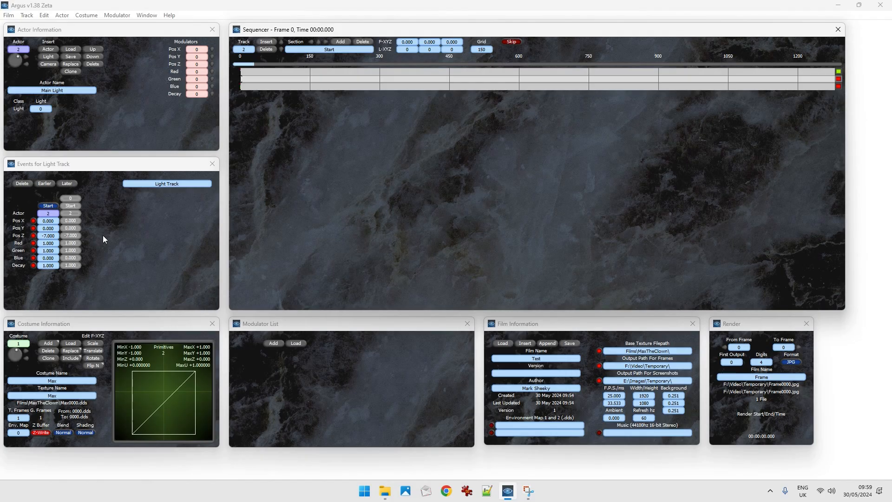
# Step: Look at the Max actor's modulator list and at its texture file Max0000.dds in the MaxTheClown folder in File Explorer
pyautogui.click(26, 57)
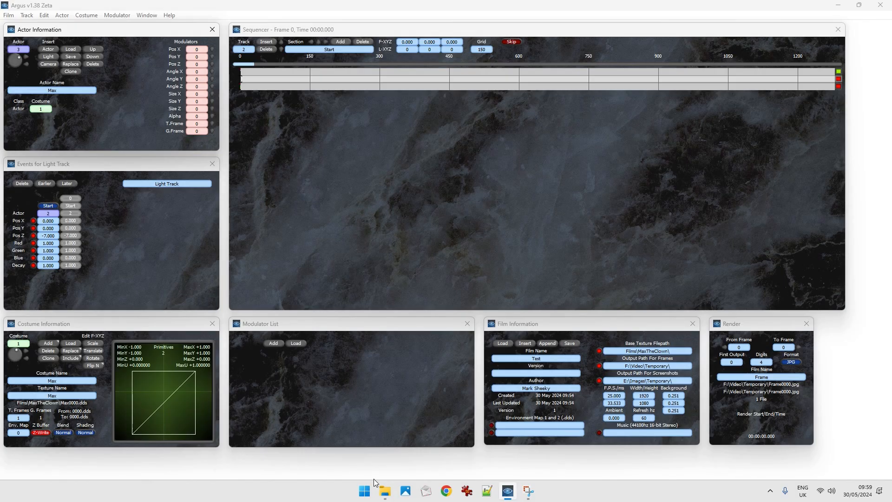
pyautogui.click(384, 490)
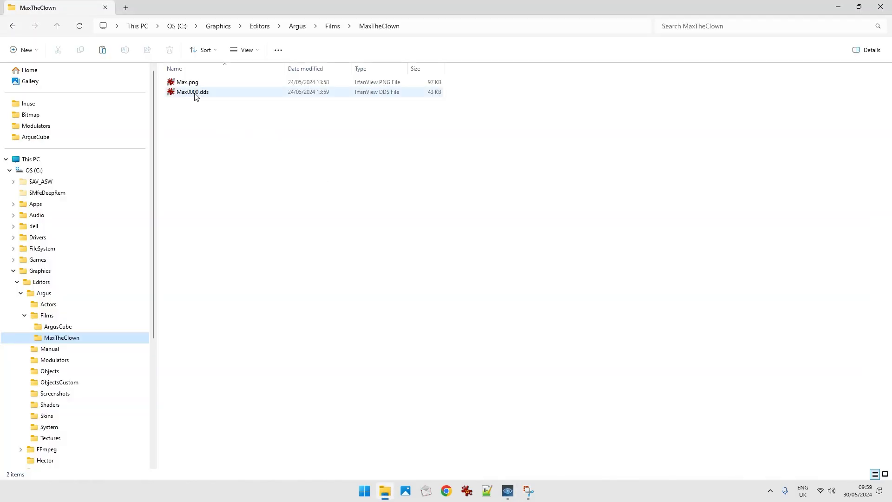
pyautogui.click(508, 492)
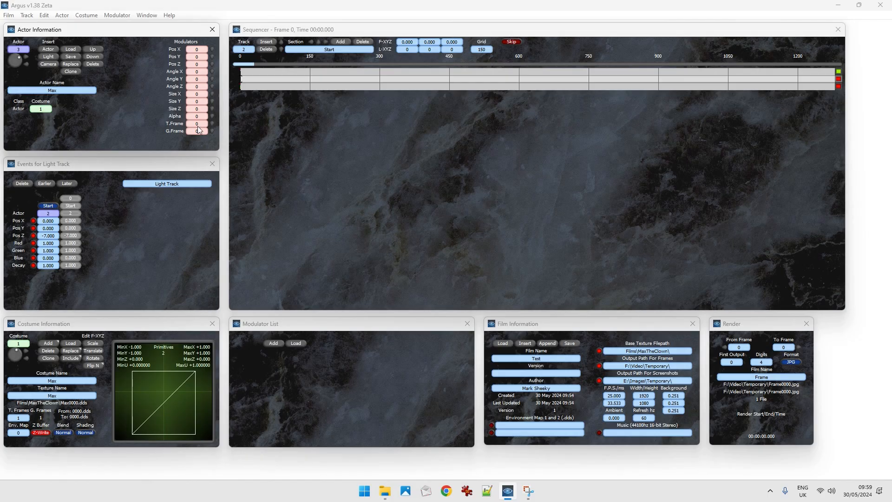
# Step: Load LFOSineL.wav as the modulator for the Main Light's Red, and set Blue to 1 in the light track's start event
pyautogui.click(26, 64)
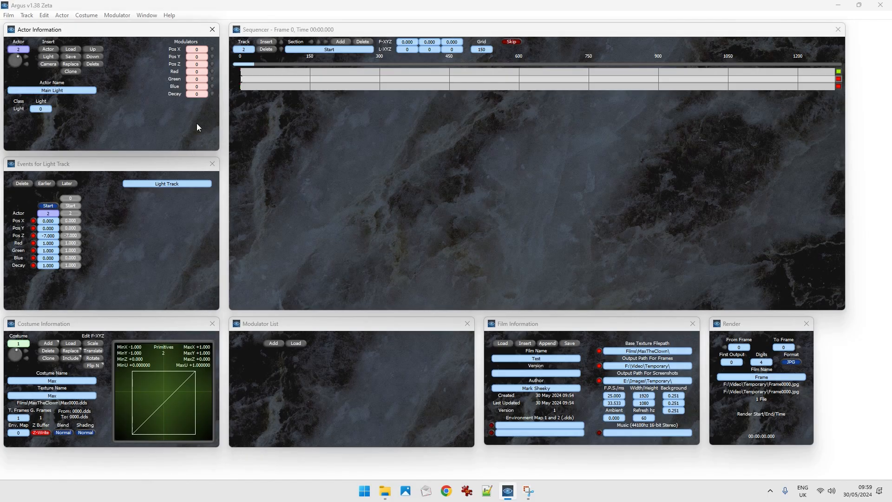
pyautogui.click(211, 71)
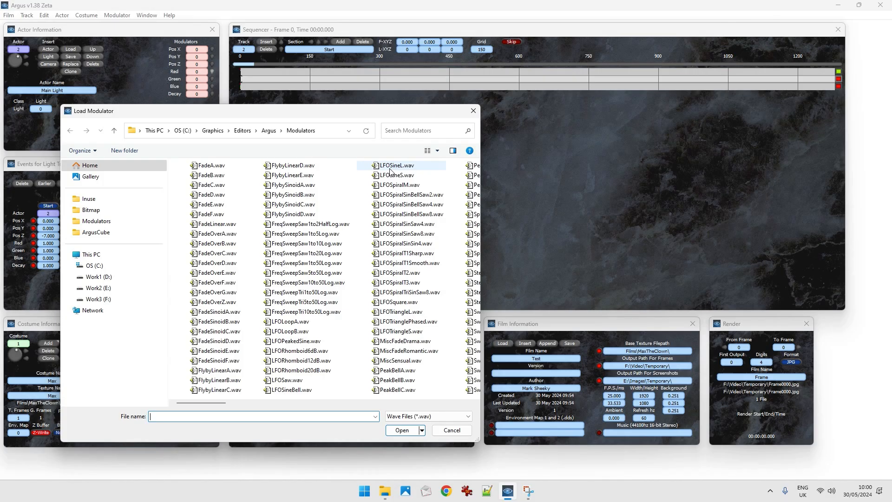
pyautogui.doubleClick(390, 169)
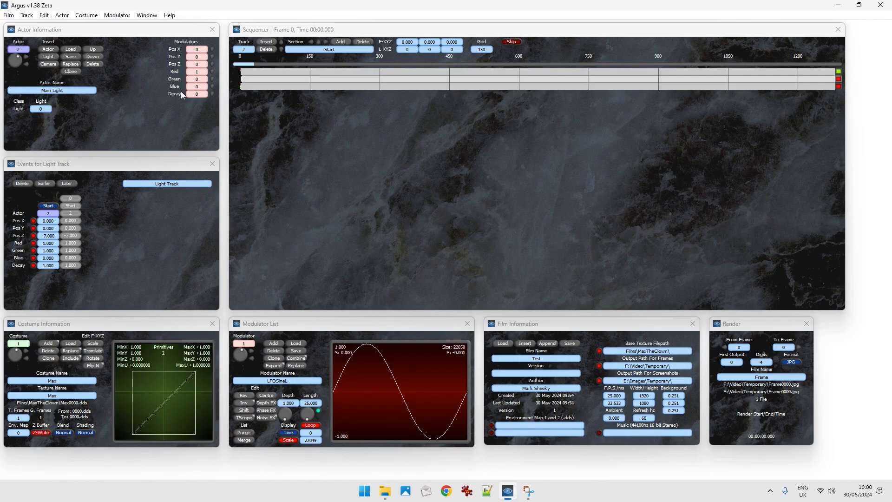
pyautogui.click(53, 258)
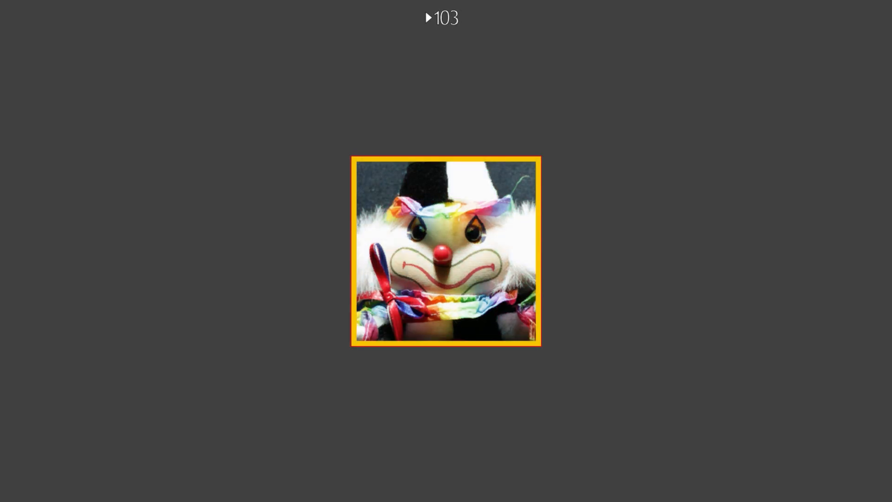
# Step: Preview the film with the modulated red light, pause it and return to frame 0
pyautogui.press('space')
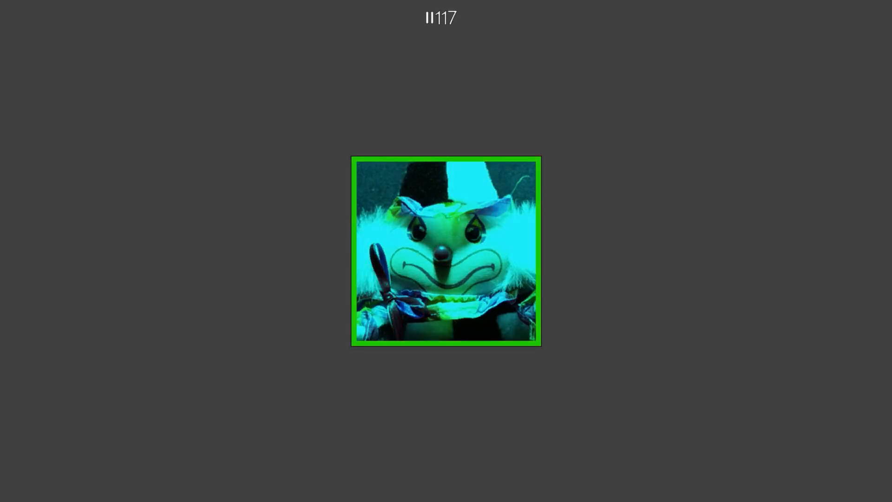
pyautogui.press('Home')
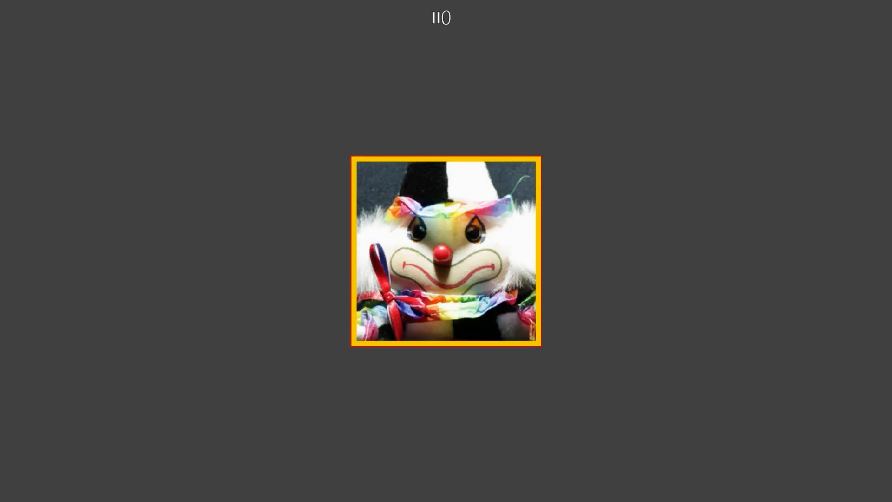
pyautogui.press('Escape')
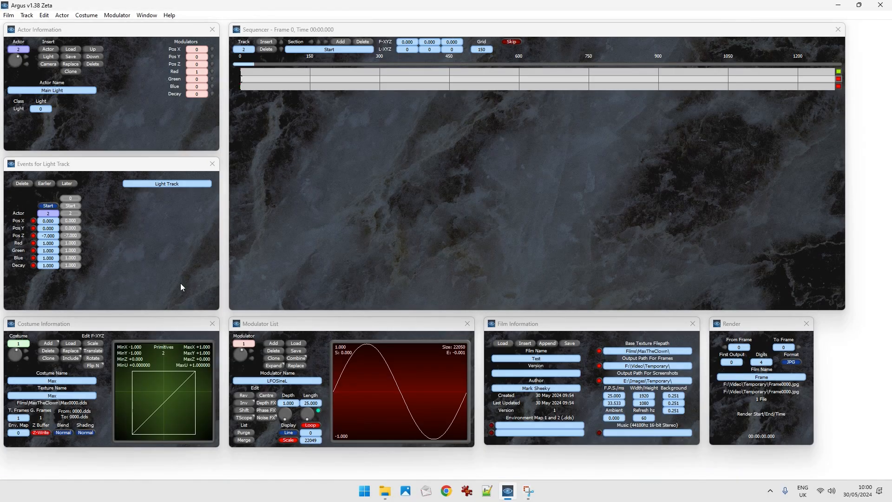
# Step: Try modulator 1 on the Main Light's Pos X instead of Red, preview the film, and clear the modulator from Pos X
pyautogui.click(212, 72)
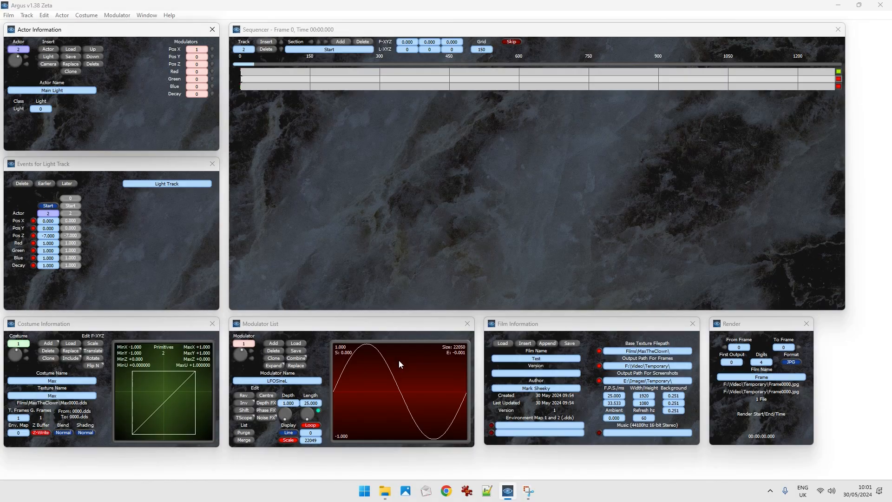
pyautogui.press('space')
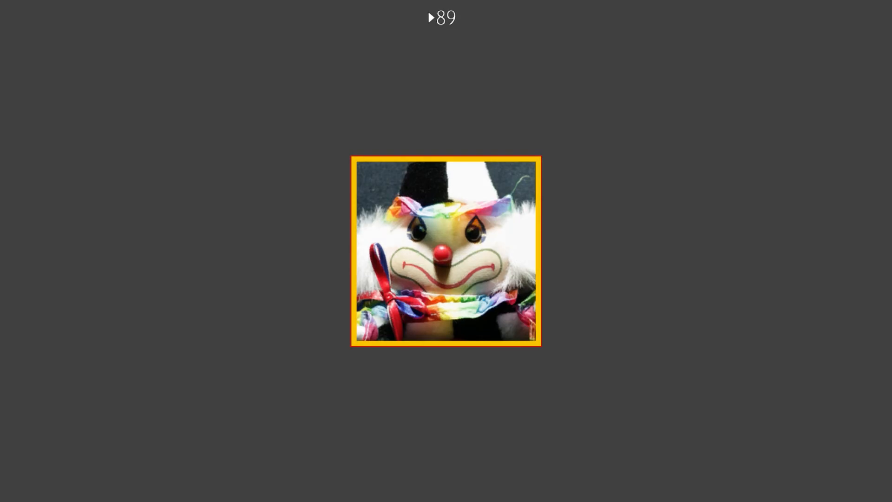
pyautogui.press('space')
pyautogui.press('Escape')
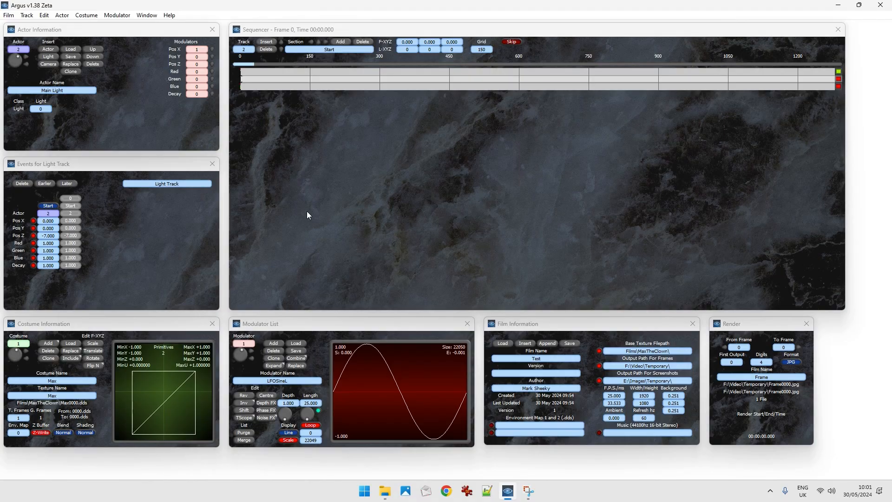
pyautogui.click(211, 49)
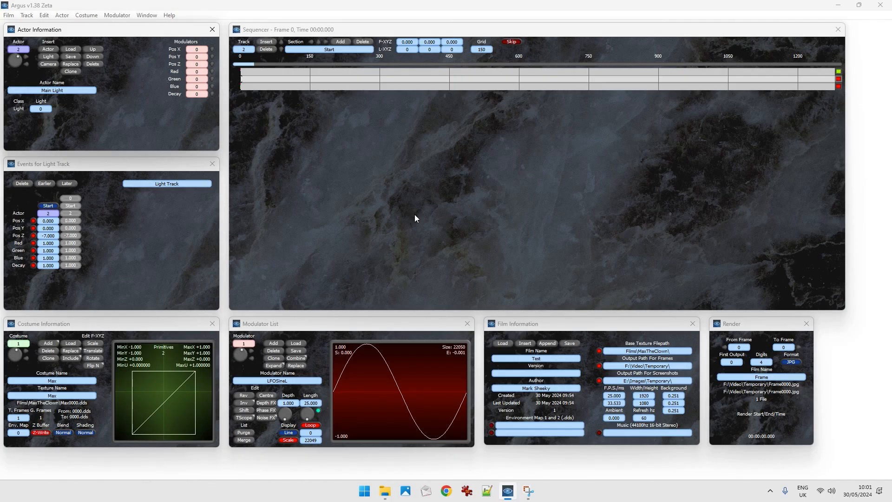
# Step: Switch off the camera and light tracks, and preview the film without them
pyautogui.click(839, 82)
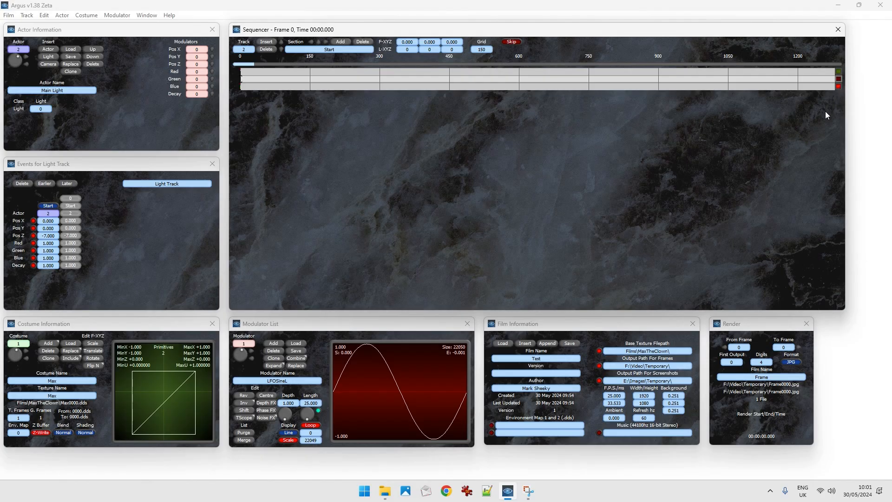
pyautogui.press('Down')
pyautogui.press('Up')
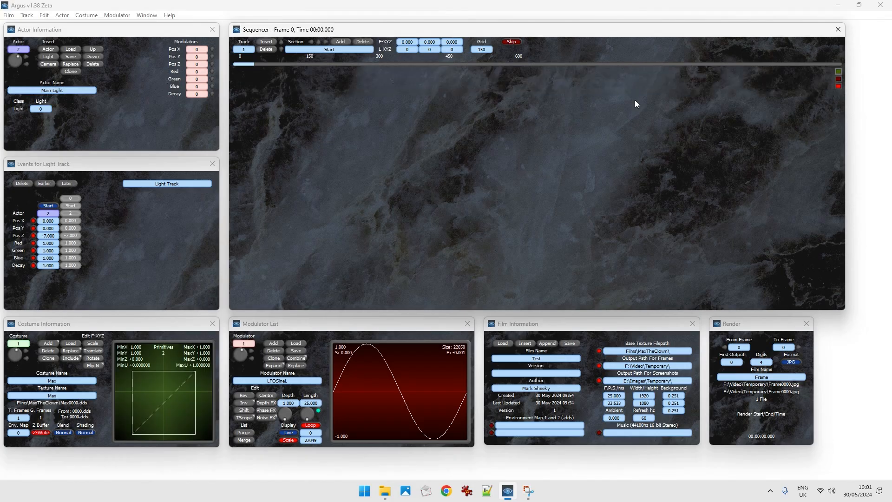
pyautogui.press('Up')
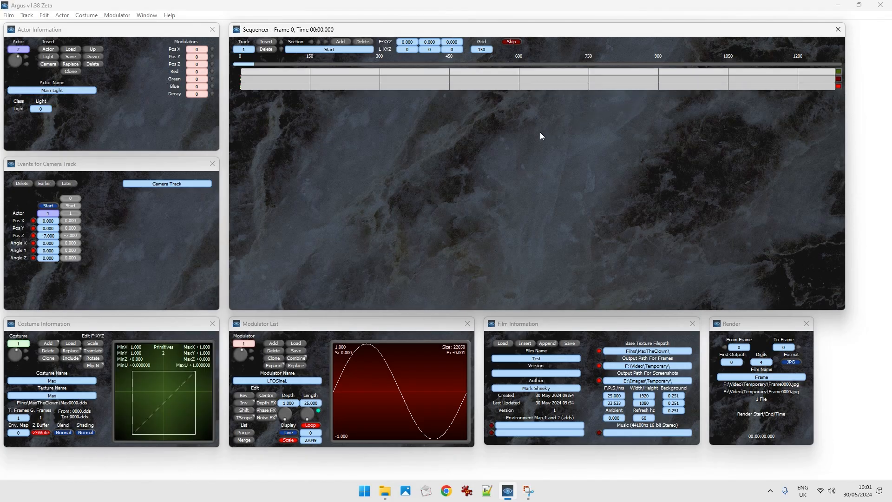
pyautogui.press('Down')
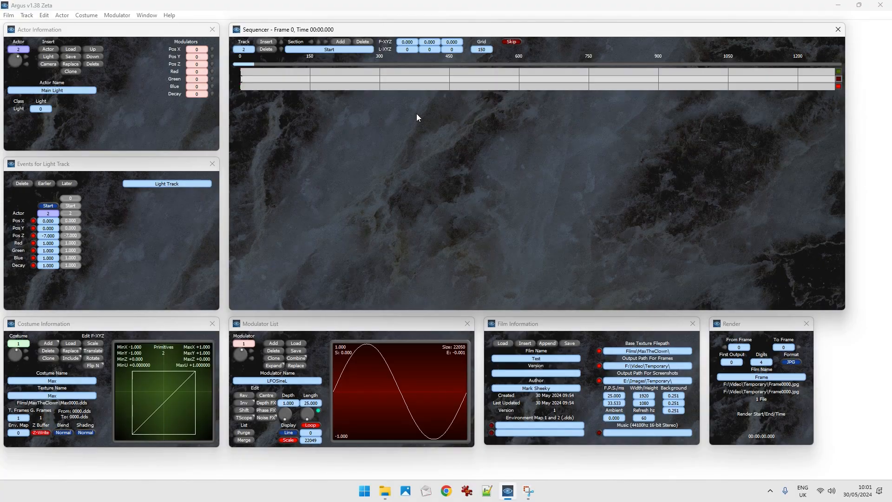
pyautogui.click(256, 88)
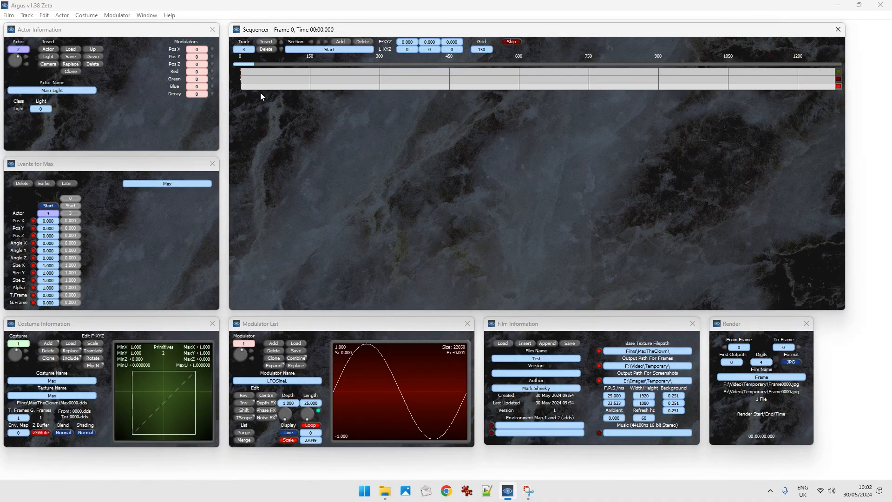
pyautogui.press('space')
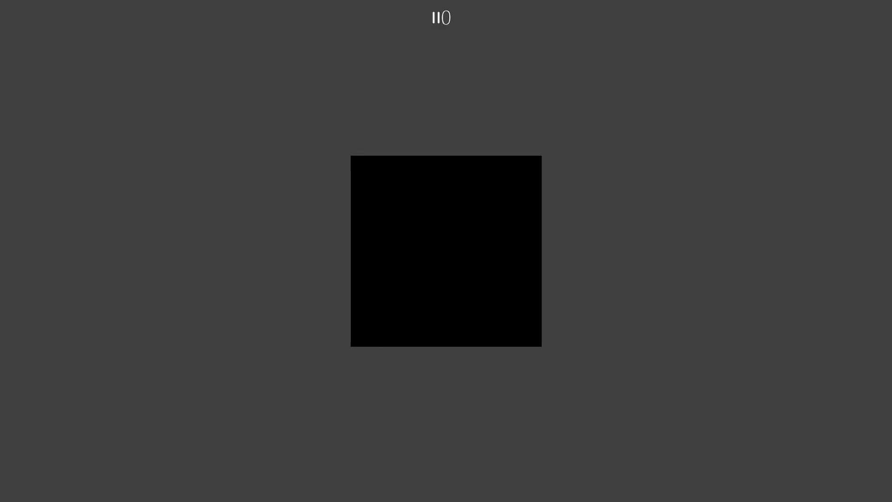
pyautogui.press('Escape')
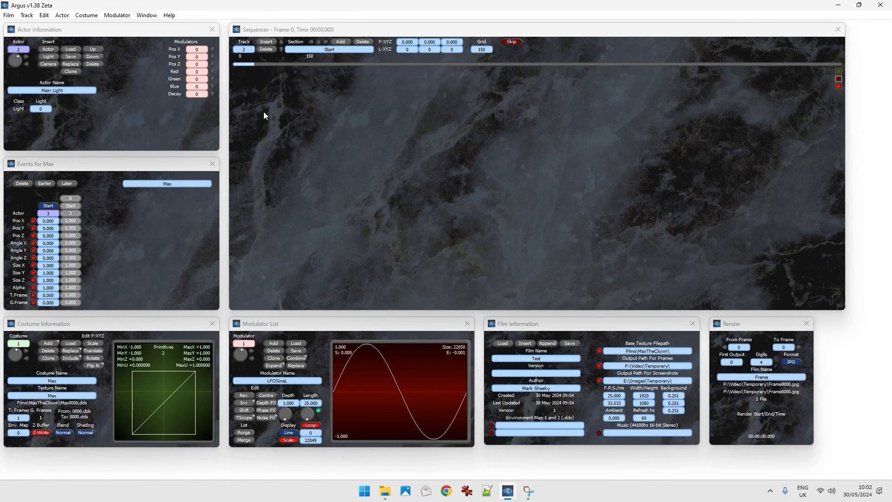
# Step: Set the Max costume's shading to Bright and preview the film with the light track still off
pyautogui.click(839, 80)
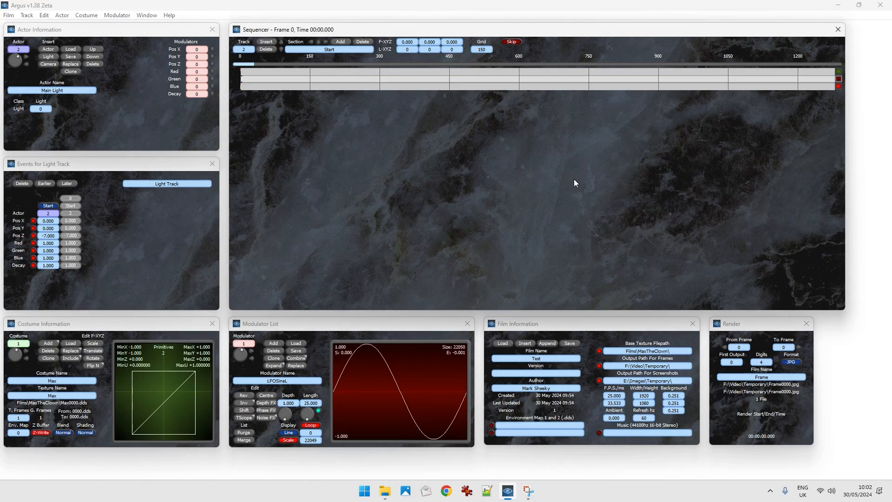
pyautogui.press('Down')
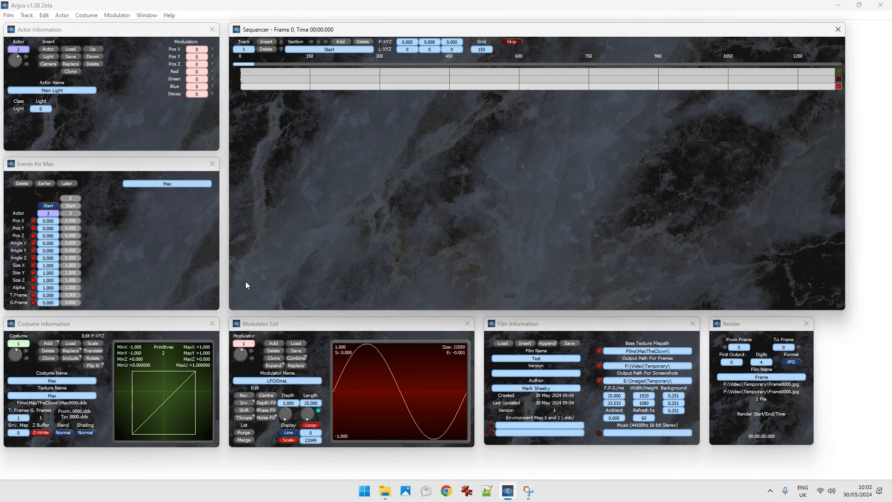
pyautogui.click(86, 432)
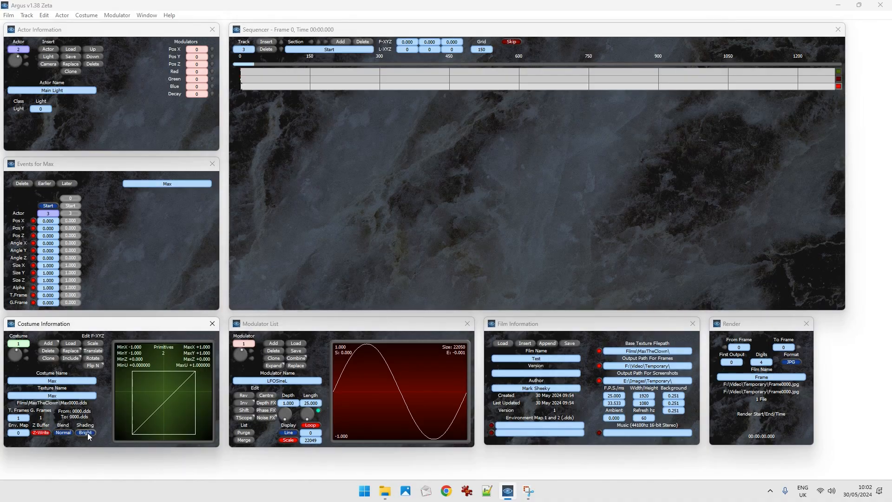
pyautogui.click(86, 433)
pyautogui.click(87, 434)
pyautogui.click(90, 435)
pyautogui.click(91, 434)
pyautogui.press('space')
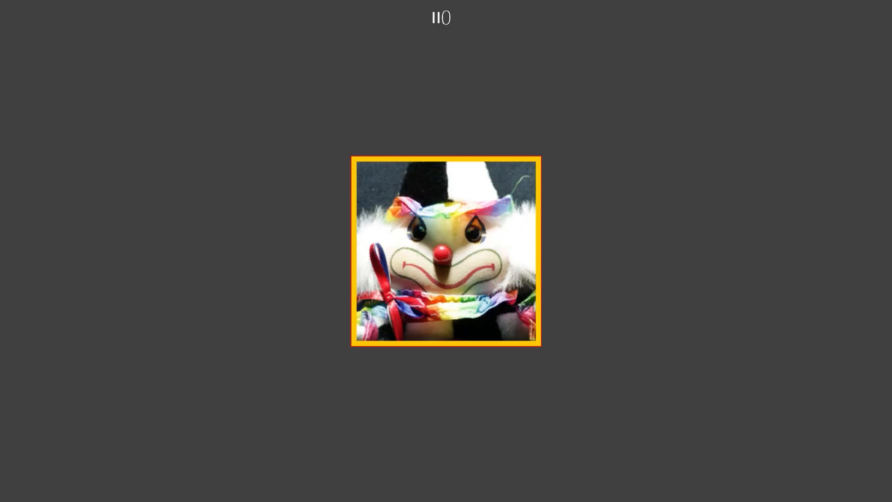
pyautogui.press('Escape')
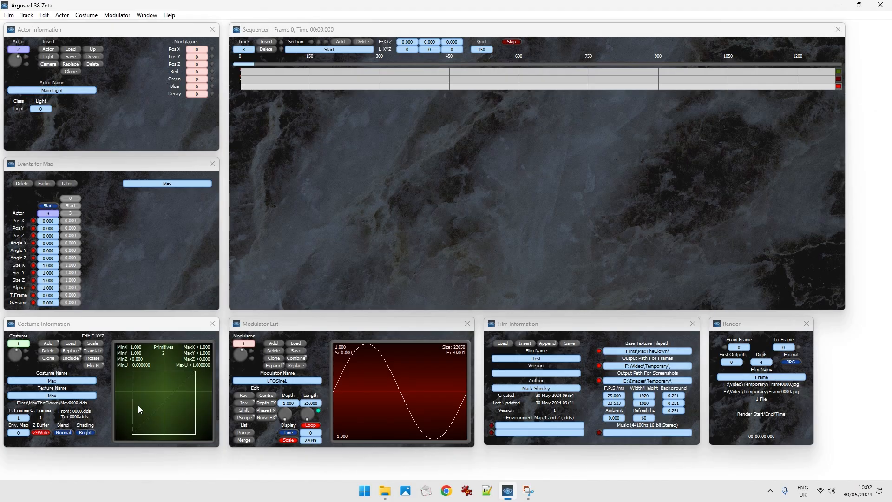
# Step: Set Alpha to 0.5 in the Max track's start event
pyautogui.click(50, 288)
pyautogui.write('.')
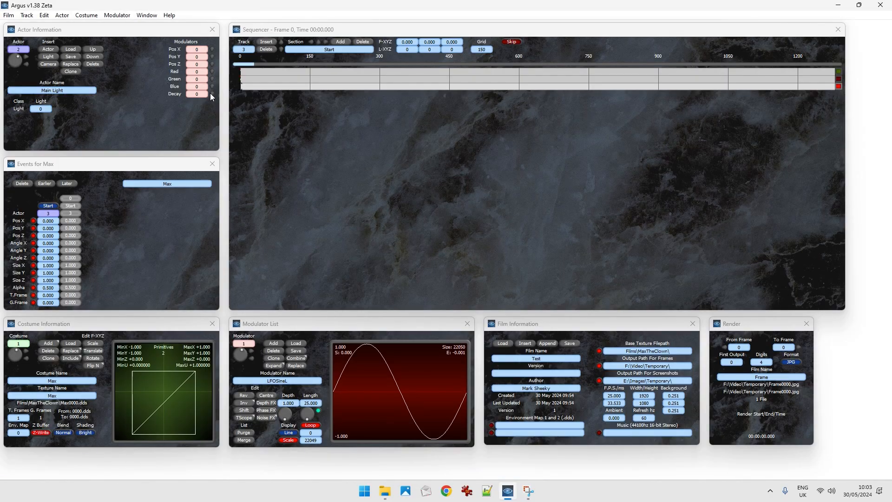
# Step: Insert a fourth track and replace its Main Light event with a Max actor event at frame 1
pyautogui.click(269, 43)
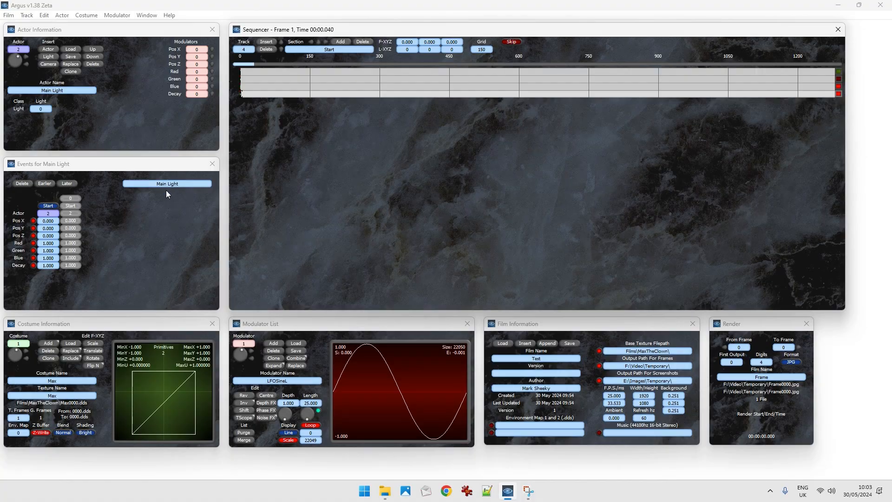
pyautogui.click(23, 184)
pyautogui.click(26, 56)
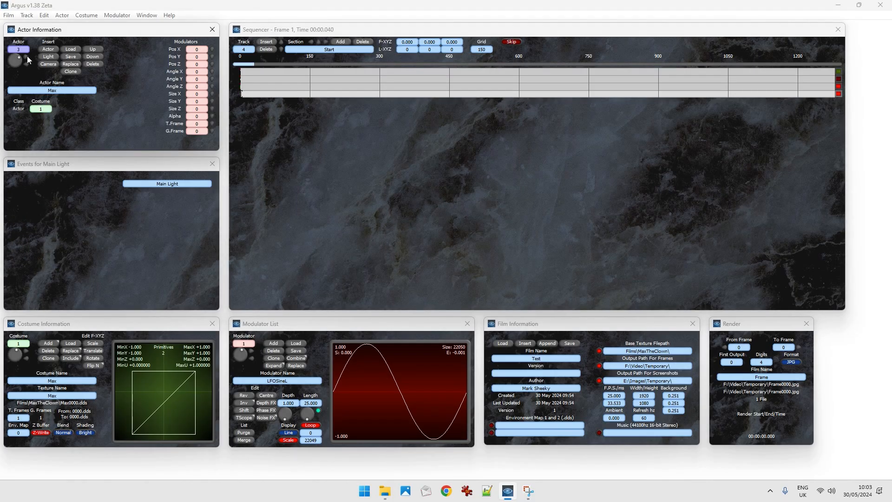
pyautogui.press('Return')
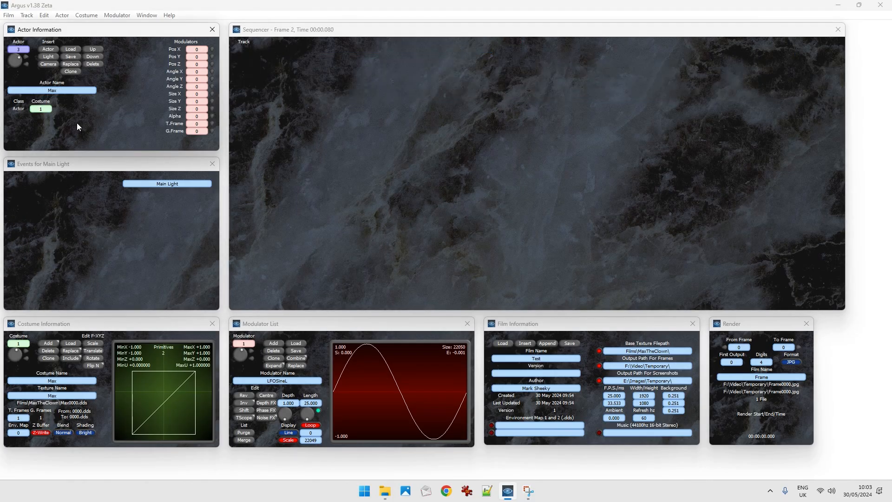
pyautogui.press('Return')
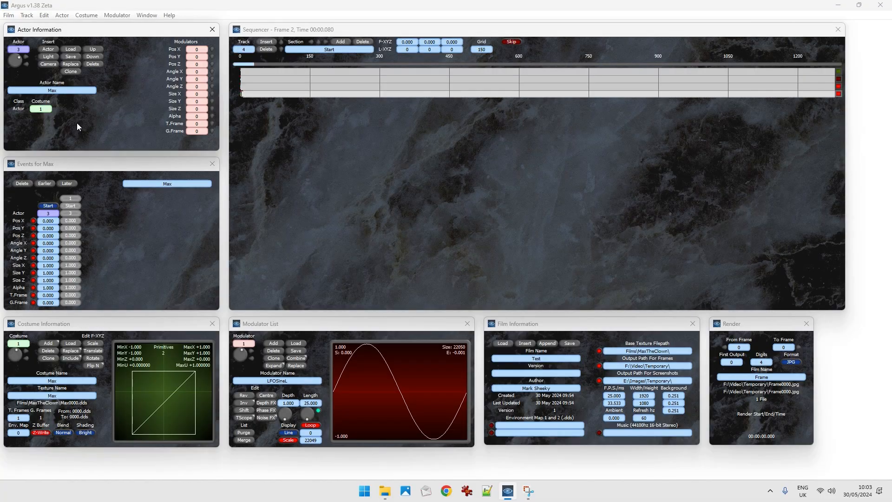
pyautogui.click(50, 266)
pyautogui.write('2')
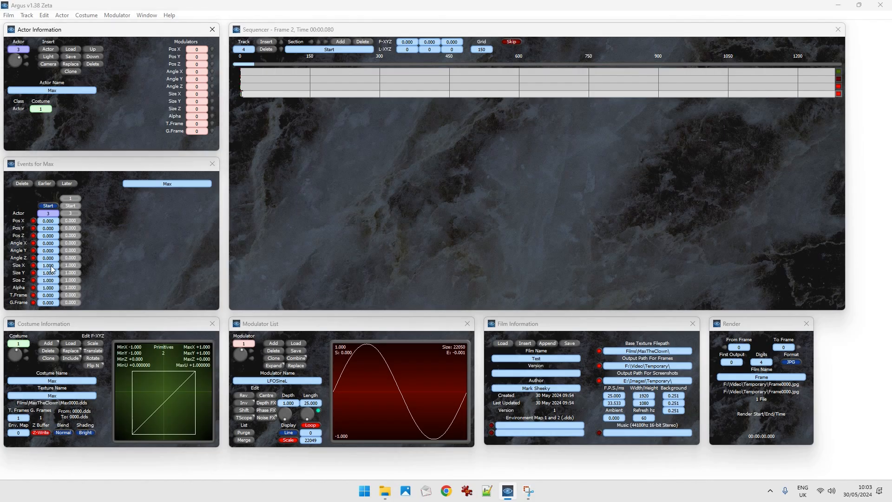
pyautogui.press('Return')
pyautogui.click(50, 266)
pyautogui.write('1')
pyautogui.press('Return')
# Step: Set Size X, Size Y and Size Z to 2 in the start event of the Max actor on track 3
pyautogui.click(47, 266)
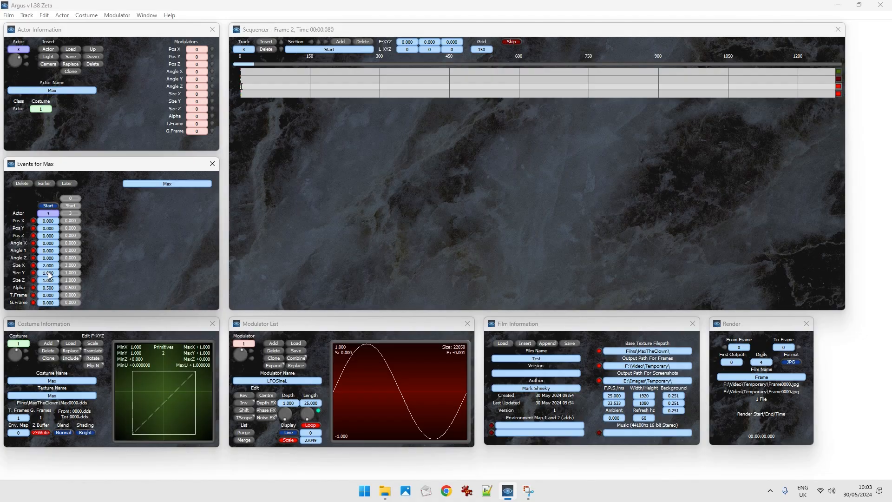
pyautogui.click(52, 279)
pyautogui.write('2')
pyautogui.press('Return')
pyautogui.press('Up')
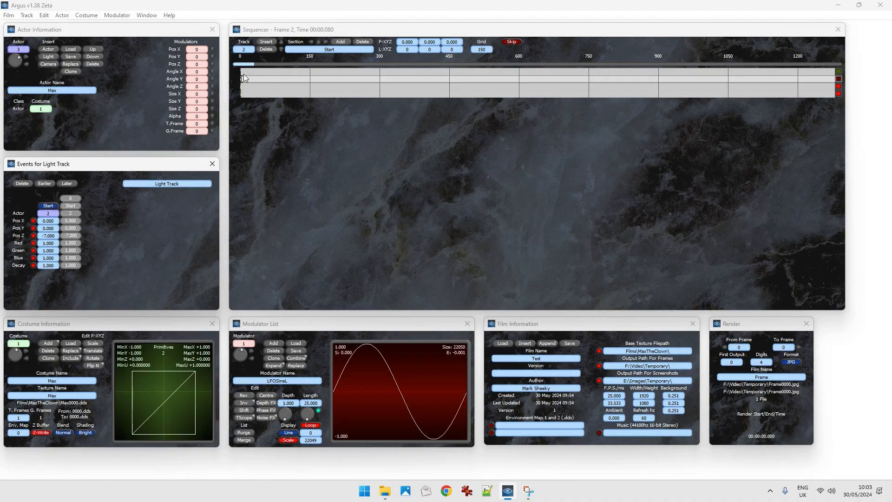
pyautogui.click(244, 88)
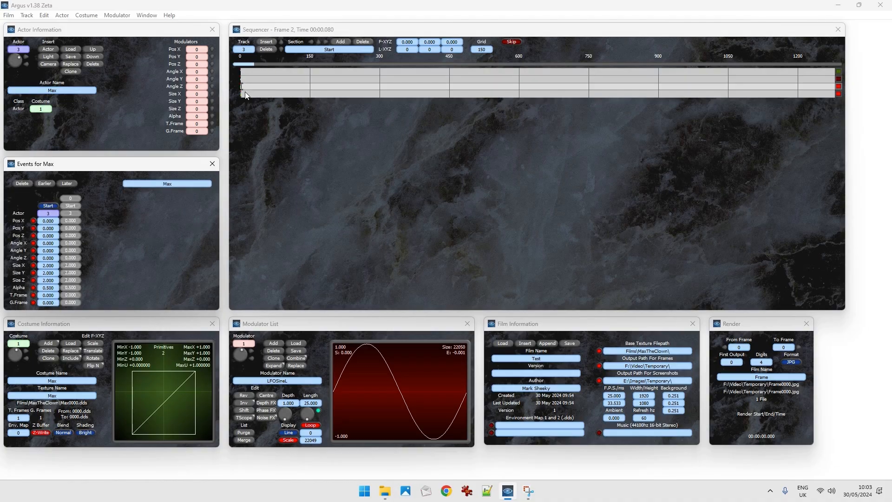
# Step: Set Alpha to 1 in the start event of the larger Max actor on track 3
pyautogui.press('Down')
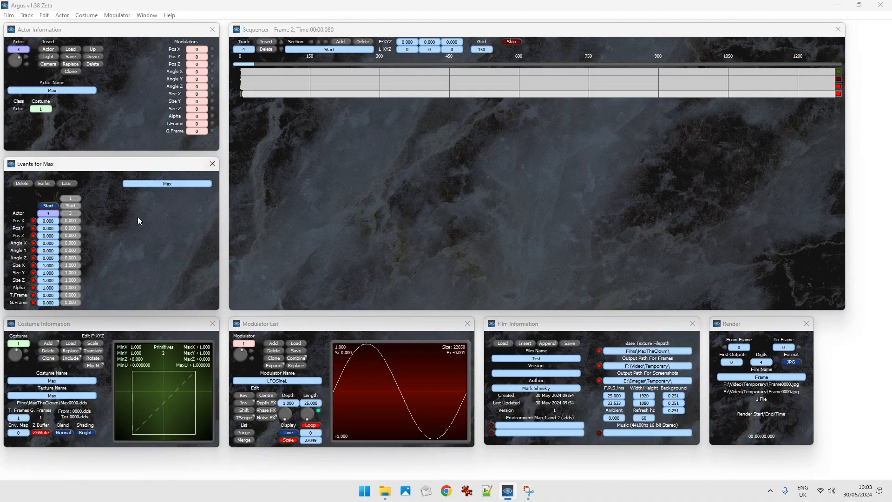
pyautogui.press('Up')
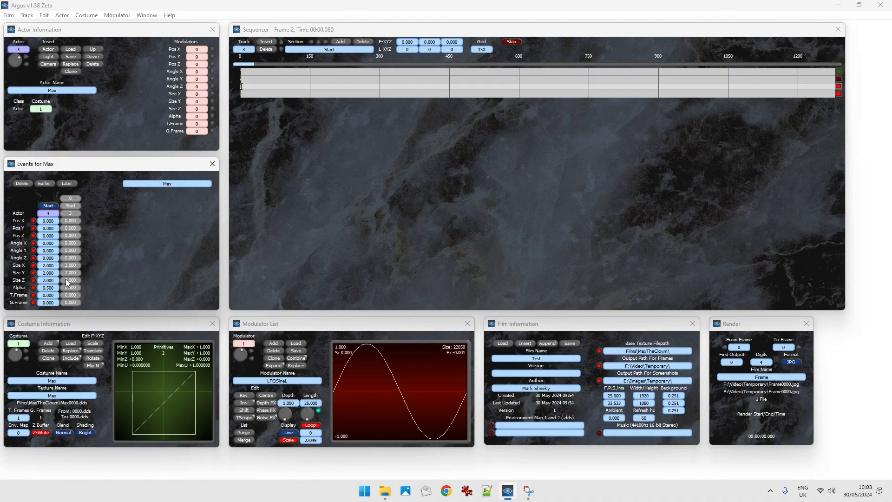
pyautogui.click(50, 289)
pyautogui.write('1')
pyautogui.press('Return')
# Step: Set Alpha to 0.5 in the start event on track 4 and compare it with the event on track 3
pyautogui.press('Down')
pyautogui.click(53, 288)
pyautogui.write('.5')
pyautogui.press('Return')
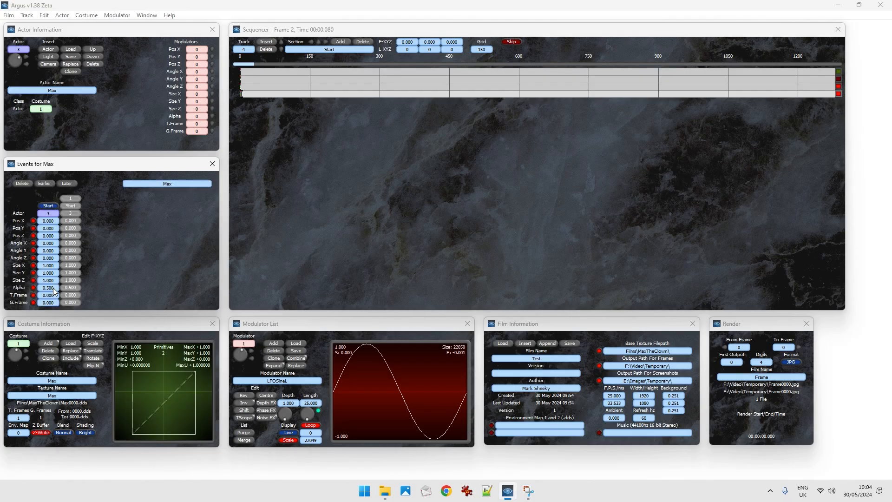
pyautogui.press('Up')
pyautogui.press('Down')
pyautogui.press('Up')
pyautogui.press('Down')
pyautogui.press('Up')
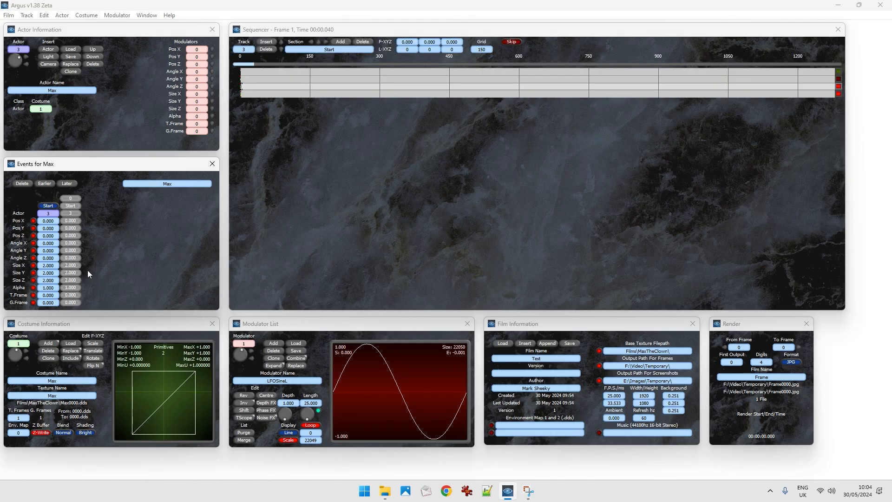
# Step: Set Alpha to 1 in the start event on track 4 and preview the film
pyautogui.press('Down')
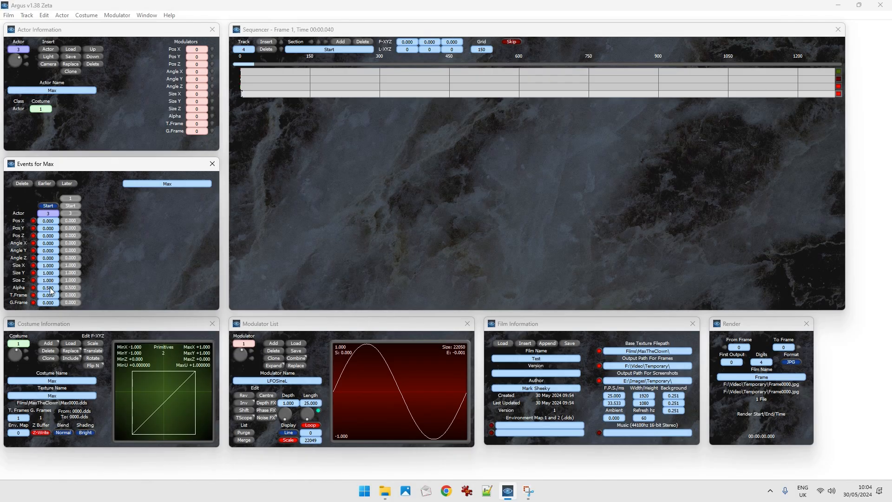
pyautogui.press('Up')
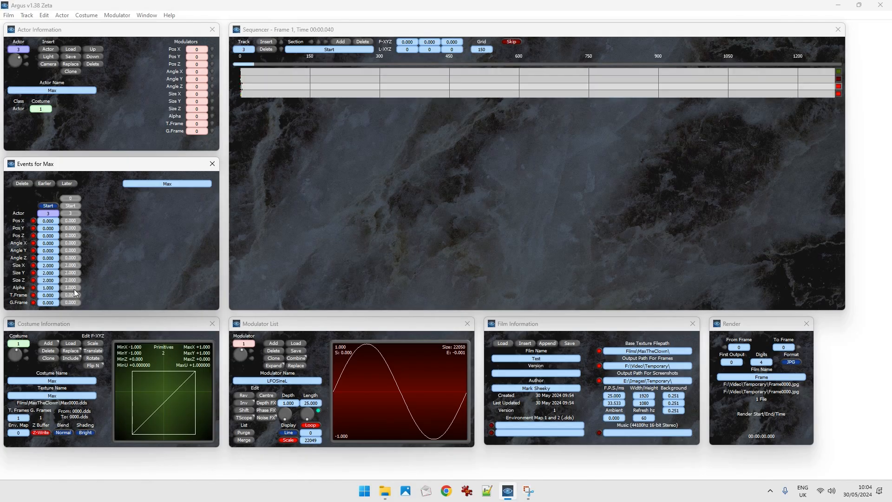
pyautogui.press('Down')
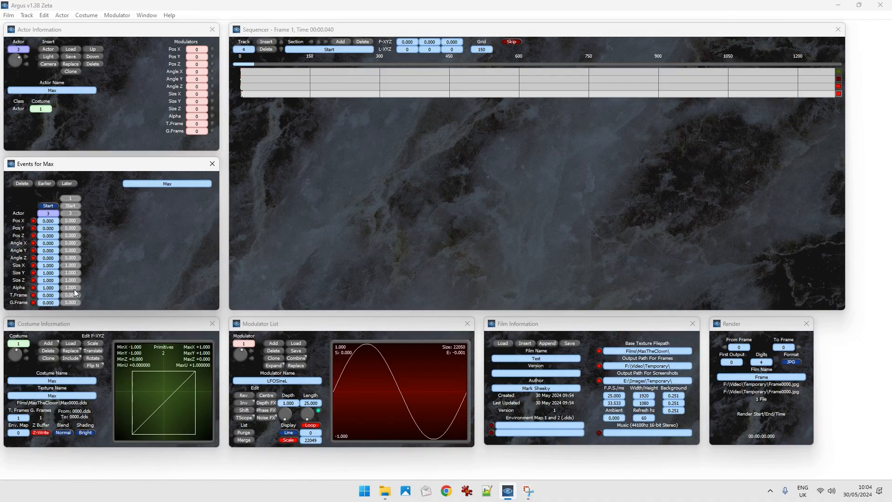
pyautogui.press('space')
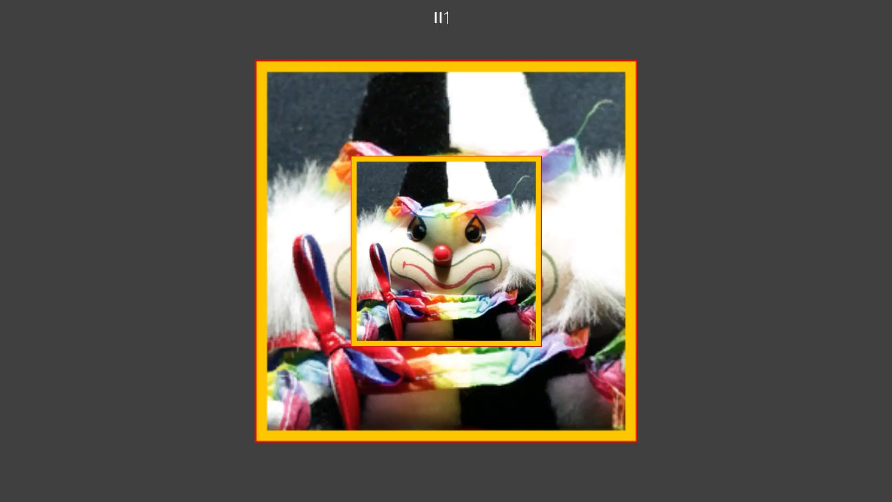
pyautogui.press('Escape')
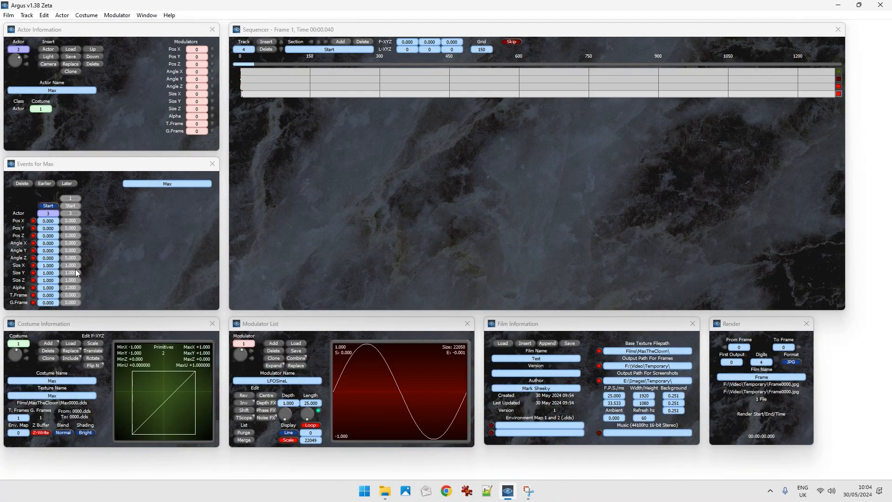
# Step: Set Pos Z to -1 in the start event on track 4 and preview the film
pyautogui.press('Up')
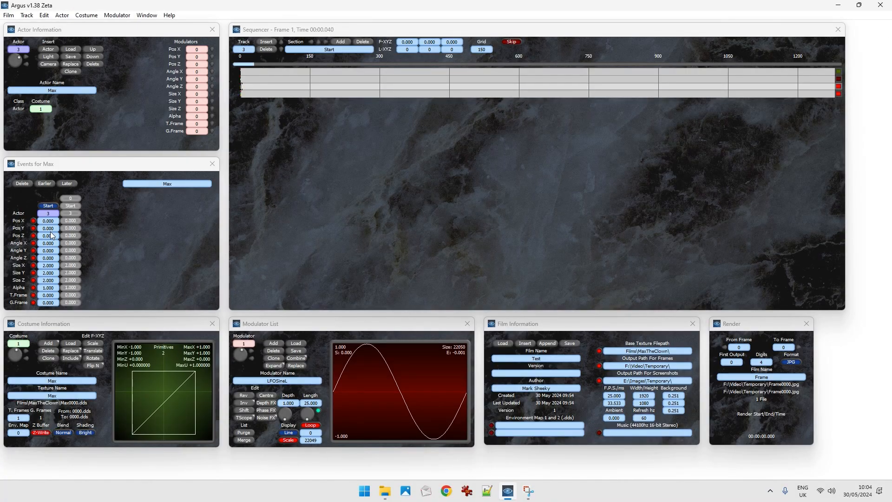
pyautogui.press('Down')
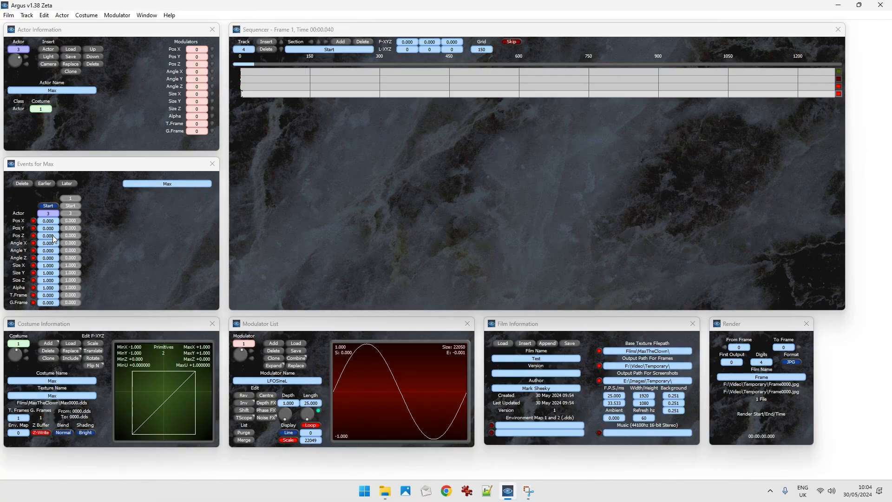
pyautogui.click(52, 236)
pyautogui.write('-')
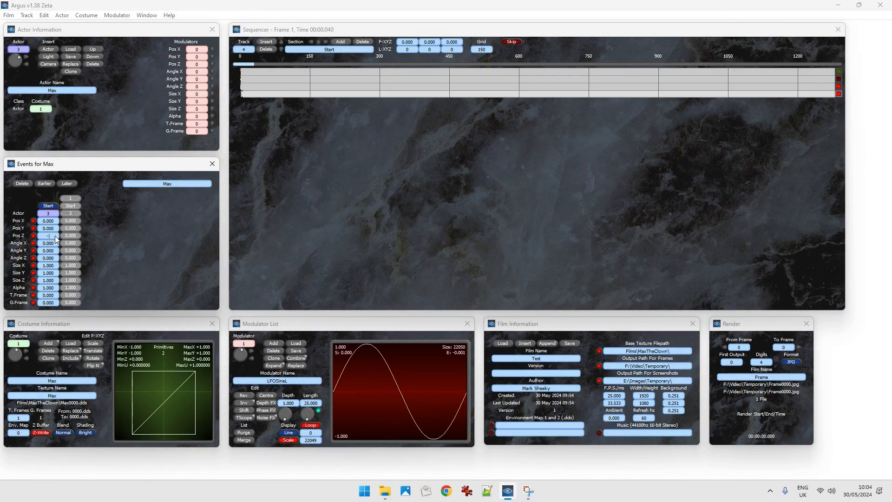
pyautogui.write('1')
pyautogui.press('Return')
pyautogui.press('space')
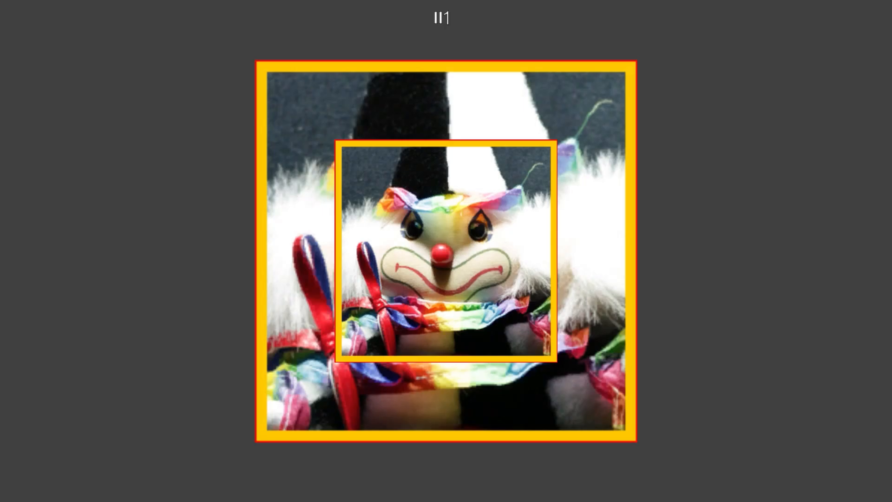
pyautogui.press('Escape')
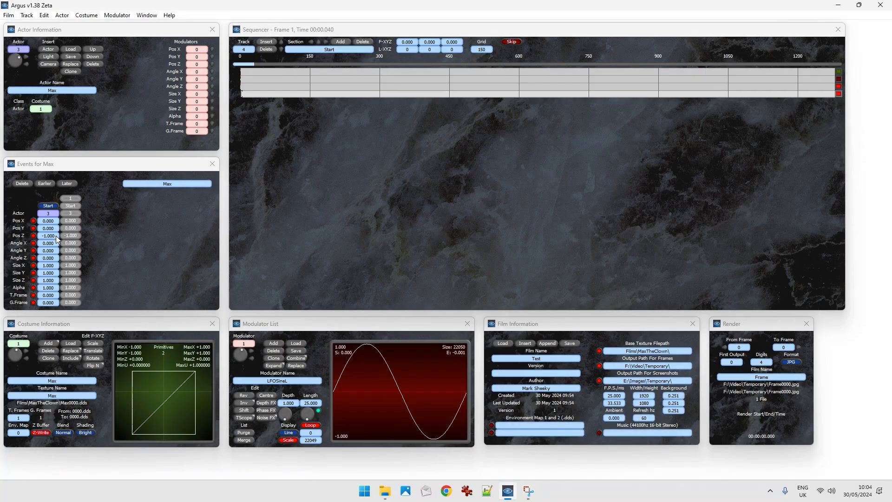
# Step: Preview the film with Z-Write switched off on the Max costume, and switch Z-Write back on
pyautogui.press('Up')
pyautogui.press('Down')
pyautogui.click(93, 342)
pyautogui.click(45, 442)
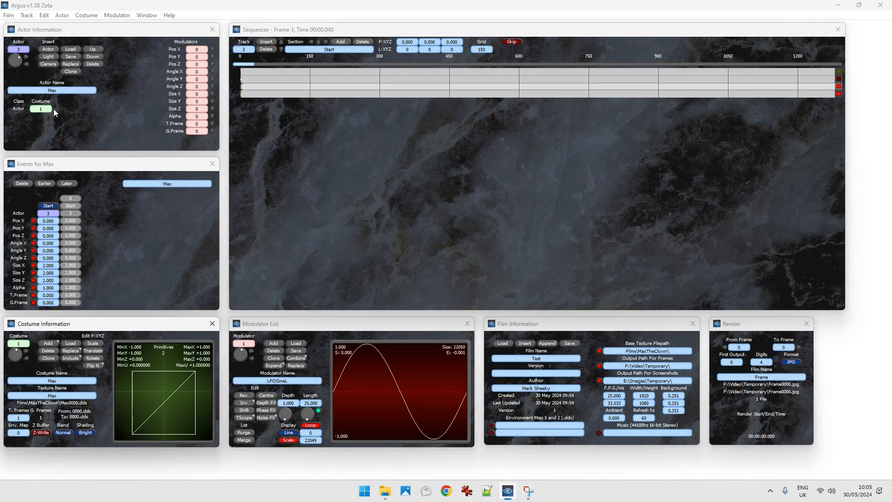
pyautogui.press('space')
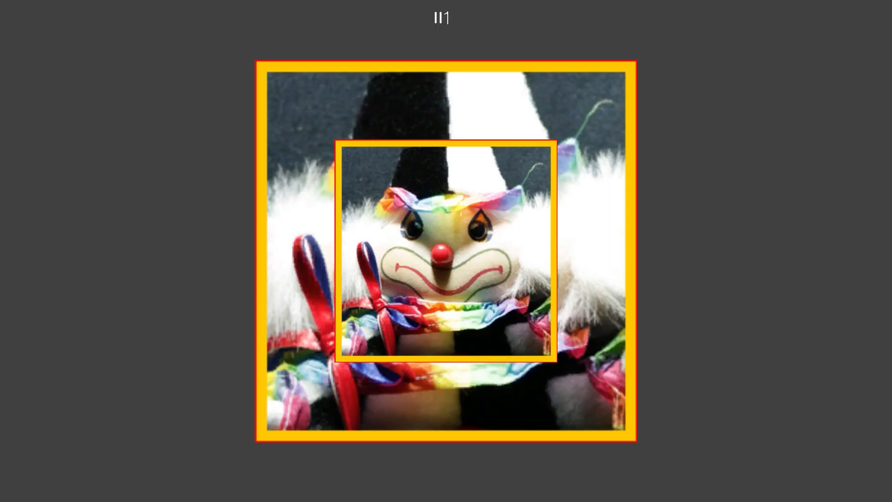
pyautogui.press('Escape')
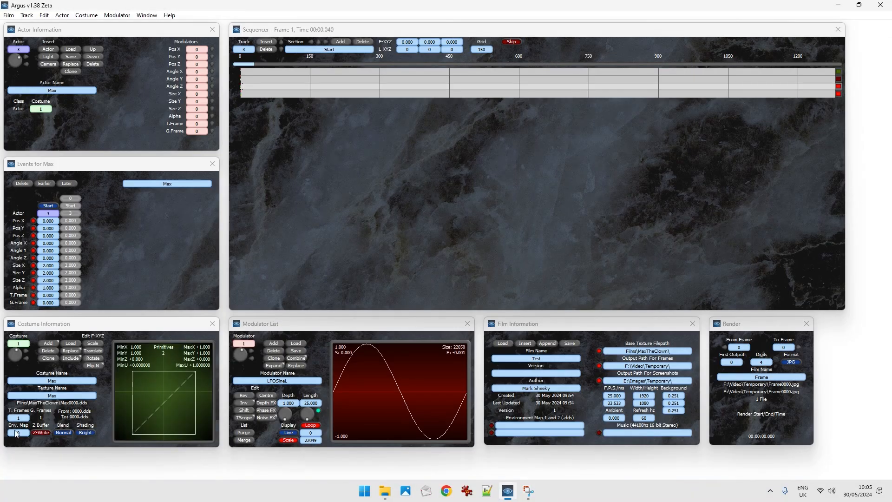
pyautogui.click(42, 433)
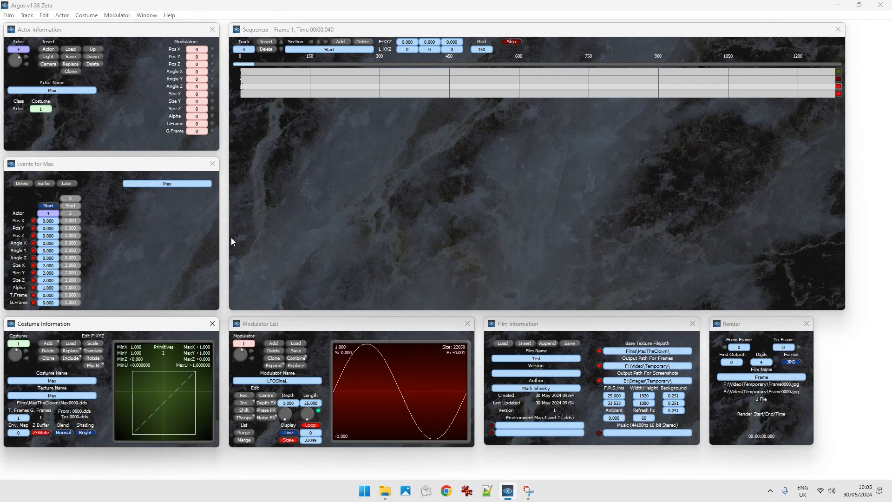
# Step: Clone the Max costume and the Max actor, so that new actor 4 wears costume 2
pyautogui.press('Down')
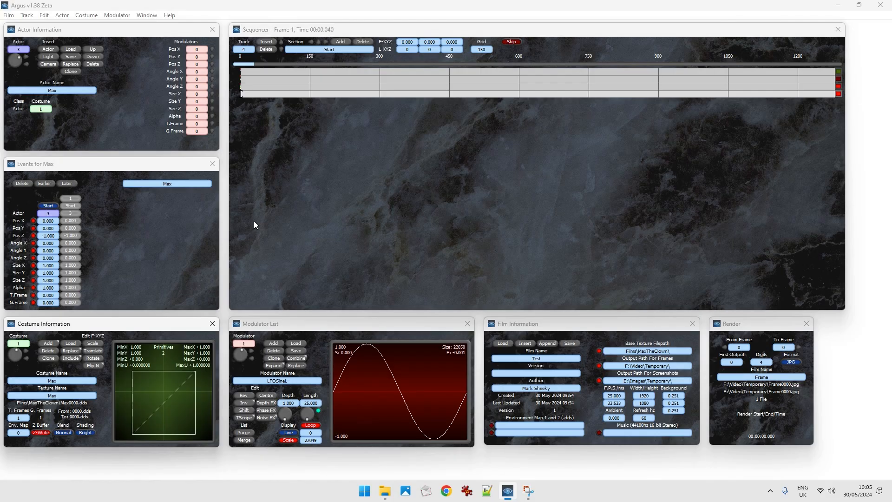
pyautogui.press('Up')
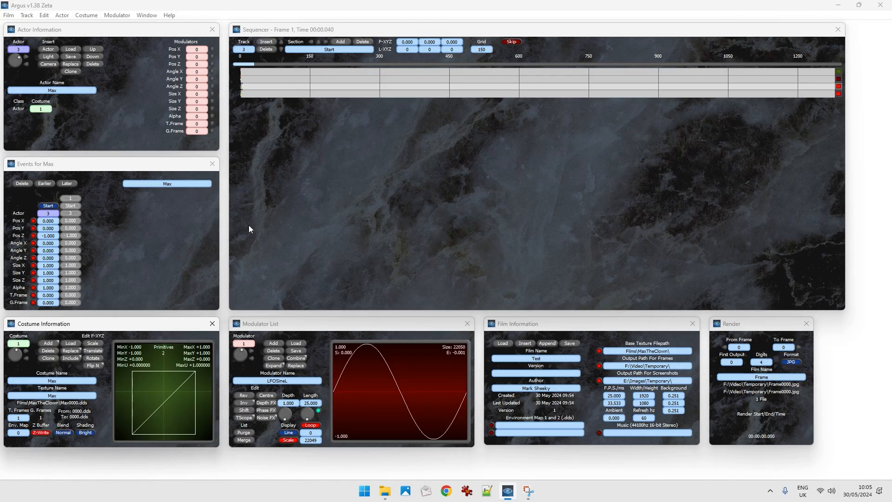
pyautogui.press('Down')
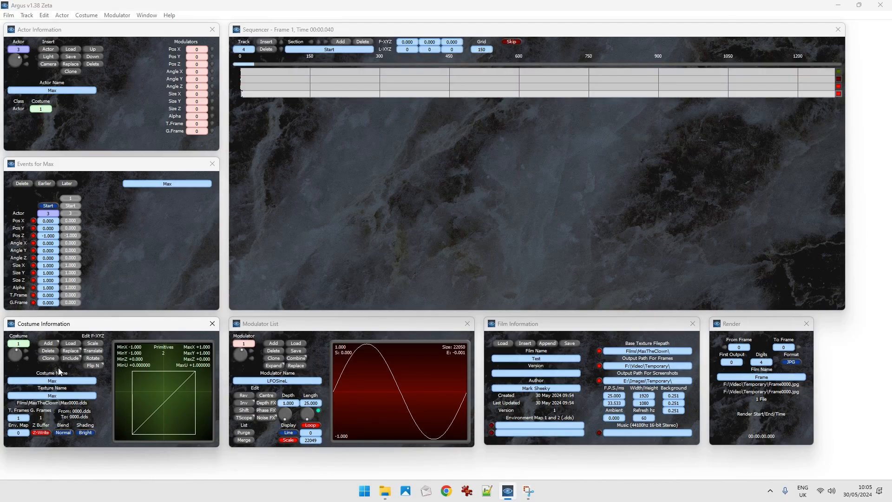
pyautogui.click(49, 359)
pyautogui.click(26, 358)
pyautogui.click(26, 65)
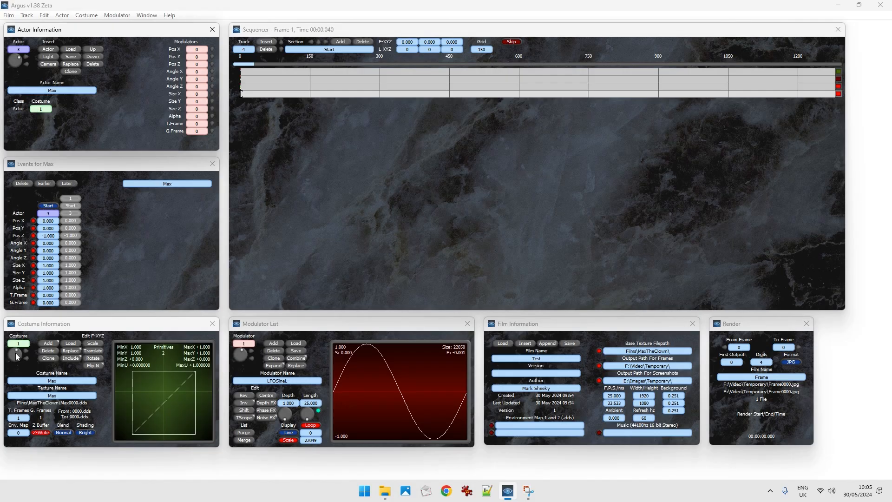
pyautogui.click(27, 57)
# Step: Assign actor 4 to the start event on track 4
pyautogui.click(48, 213)
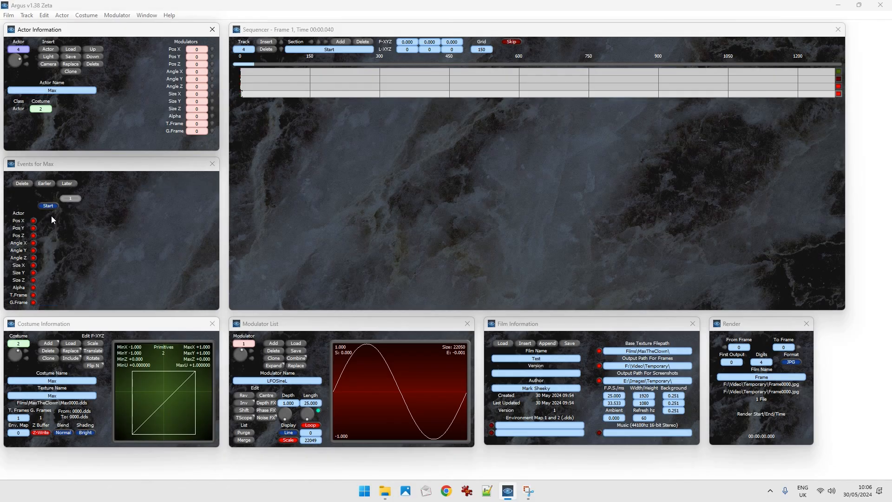
pyautogui.press('Down')
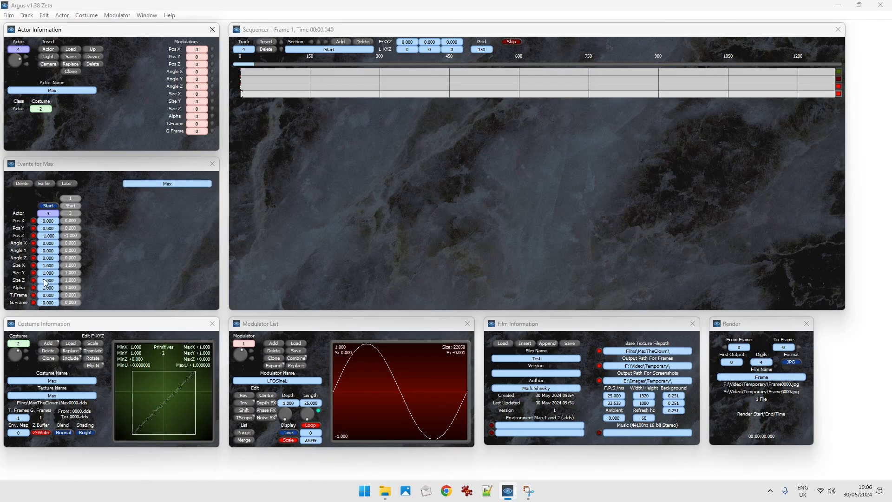
pyautogui.click(49, 213)
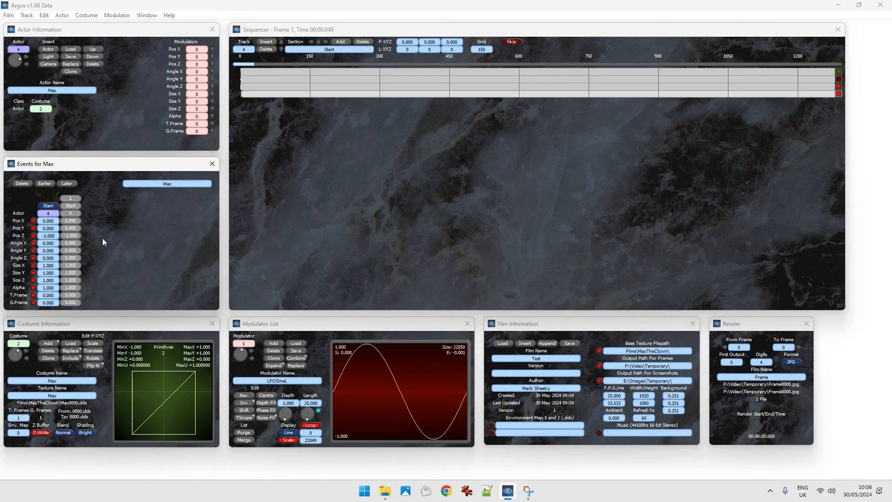
# Step: Rename both the cloned actor and the cloned costume as Max Two
pyautogui.click(66, 92)
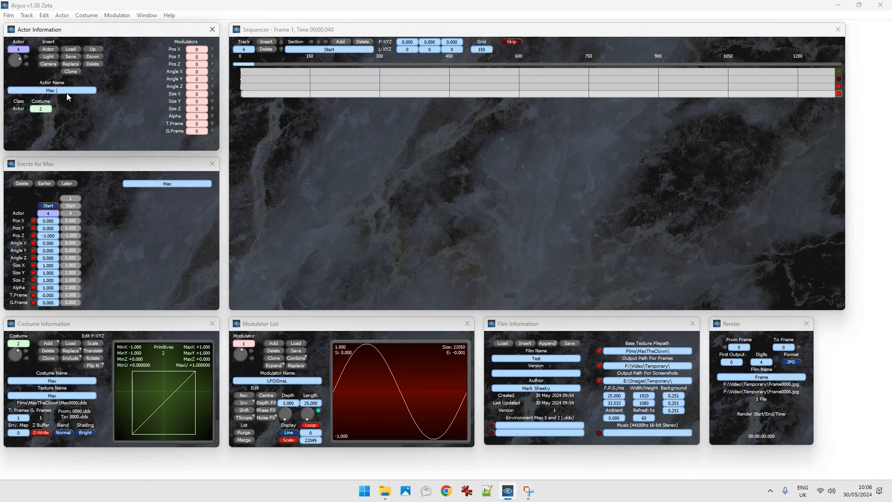
pyautogui.press('Return')
pyautogui.click(64, 381)
pyautogui.write('Two')
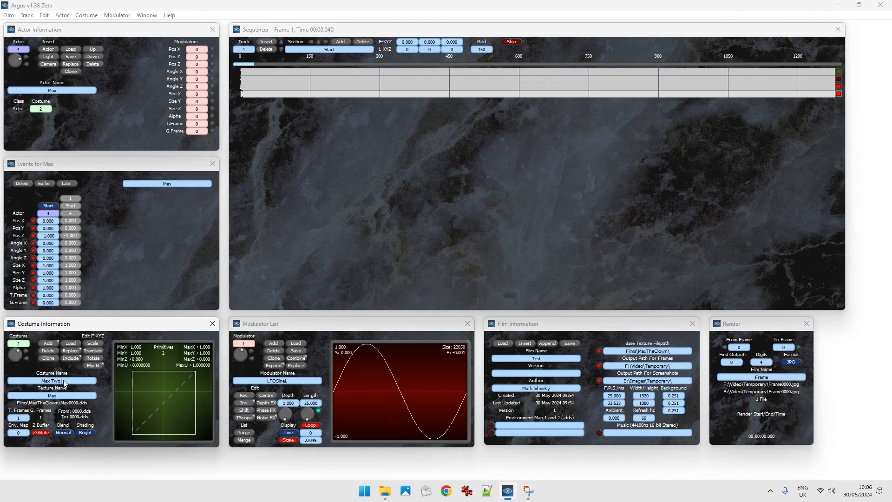
pyautogui.press('Return')
# Step: Compare the original and cloned costumes and actors with the track events, and preview the film
pyautogui.click(27, 358)
pyautogui.click(25, 64)
pyautogui.click(26, 58)
pyautogui.press('Up')
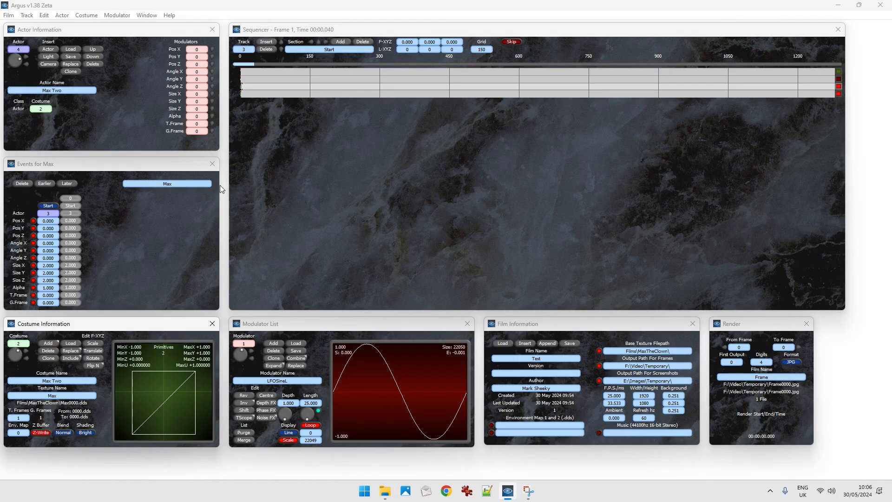
pyautogui.press('space')
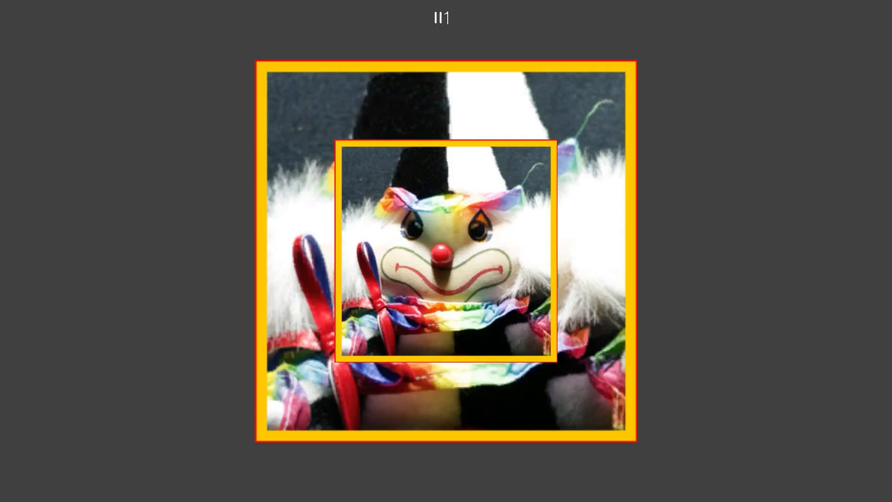
pyautogui.press('Escape')
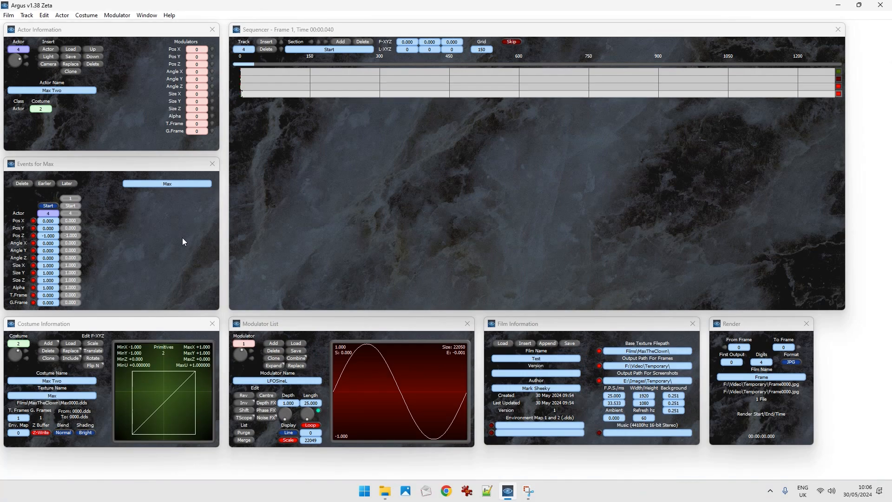
# Step: Set the Max Two costume's shading to Normal, compare it with the Max costume and preview the film
pyautogui.click(85, 432)
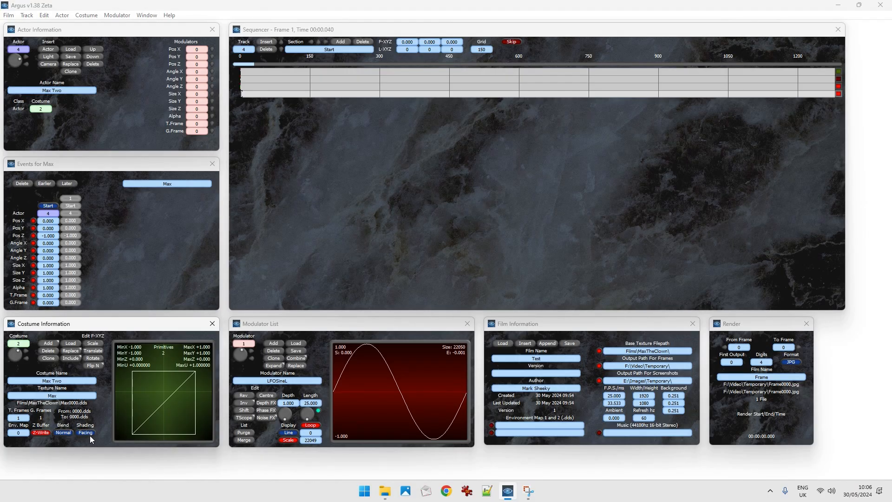
pyautogui.click(90, 436)
pyautogui.click(26, 357)
pyautogui.click(26, 350)
pyautogui.press('space')
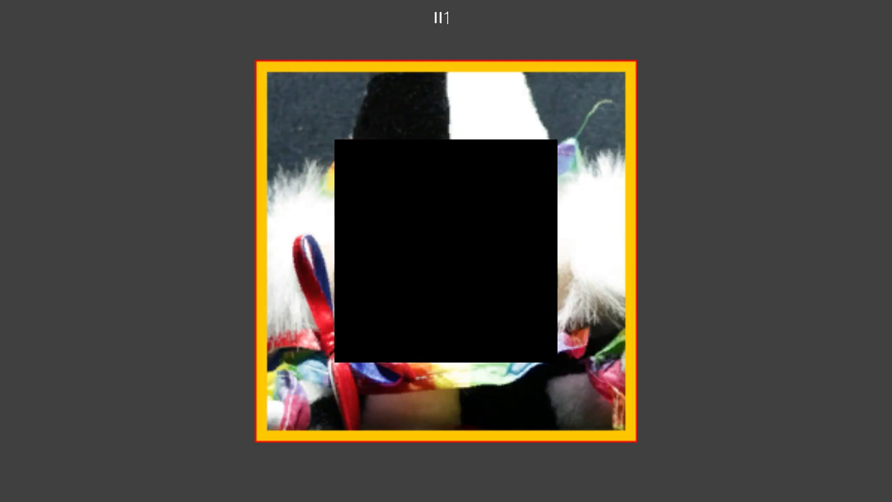
pyautogui.press('Escape')
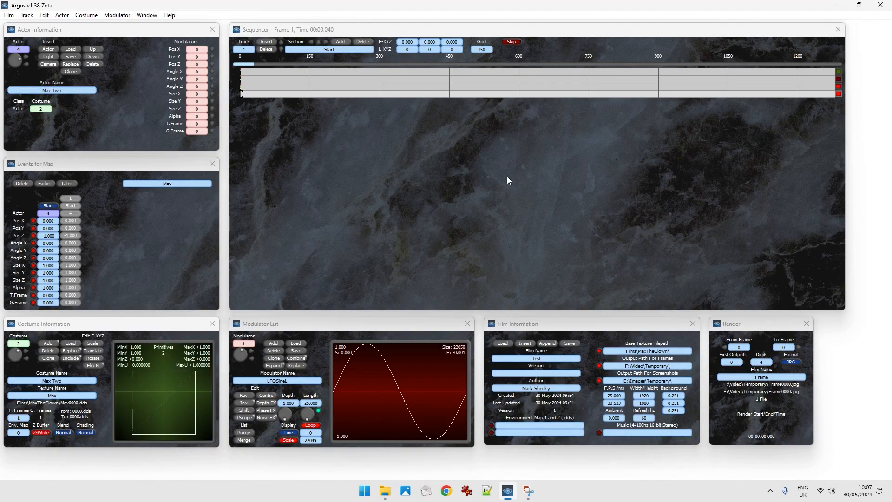
# Step: Set the Max Two costume's shading to Bright and its blend mode to Add
pyautogui.click(86, 434)
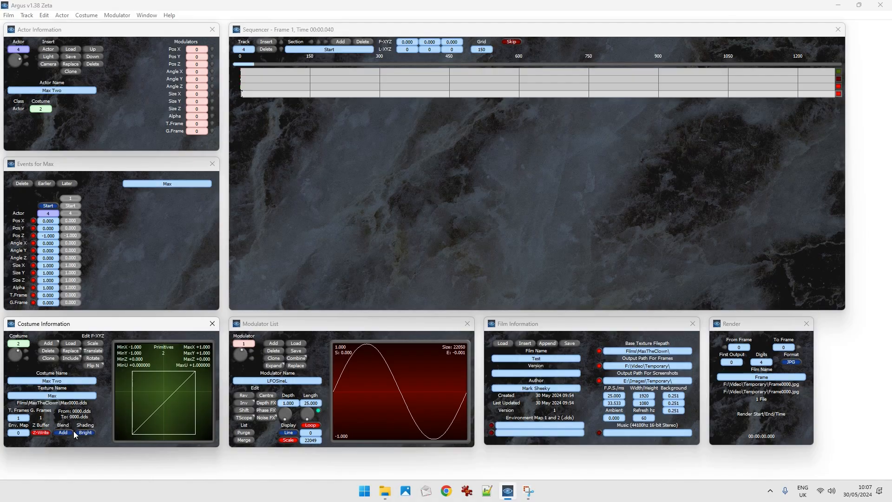
# Step: Preview the Add blend, assign modulator 1 to the Max Two actor's Pos X and play the film
pyautogui.press('space')
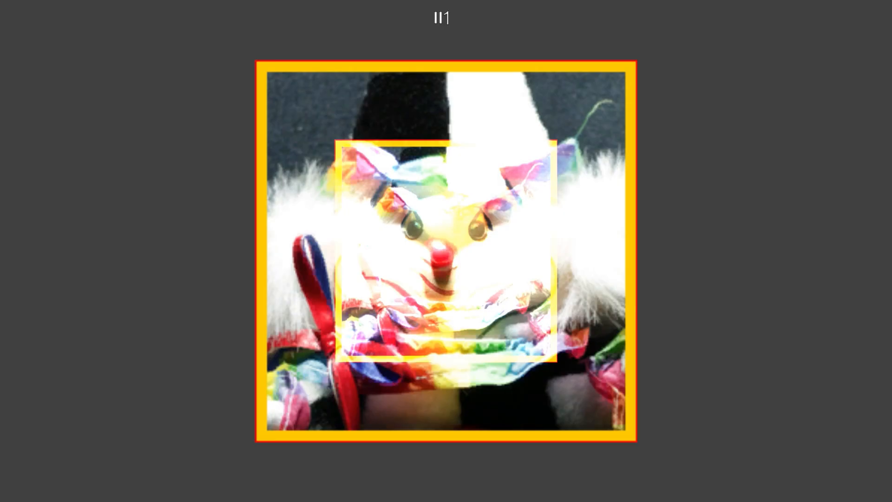
pyautogui.press('Escape')
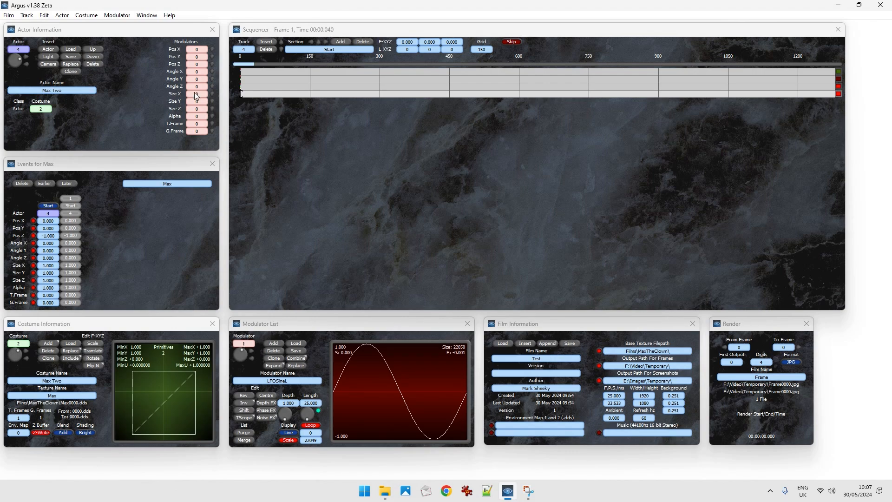
pyautogui.click(198, 50)
pyautogui.write('1')
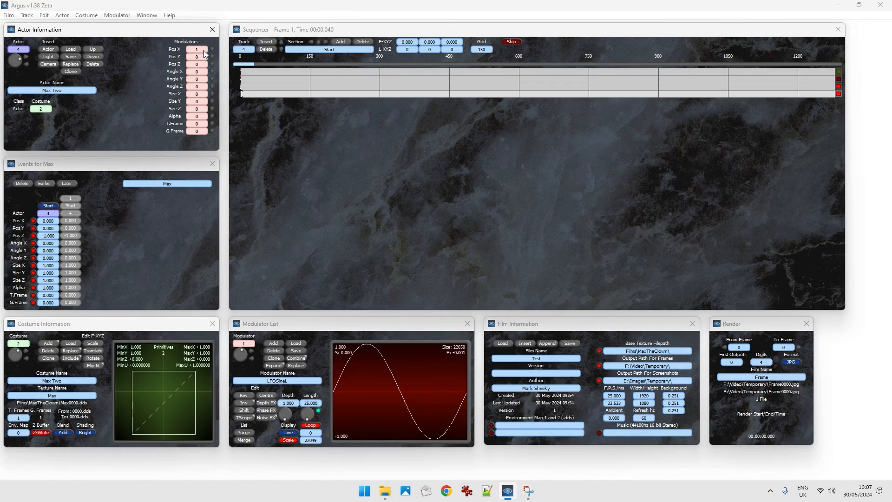
pyautogui.press('F5')
pyautogui.press('space')
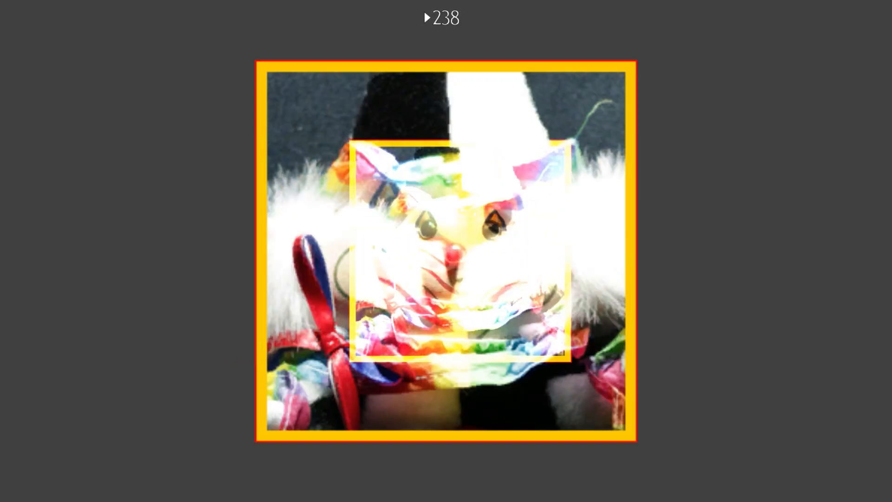
pyautogui.press('space')
pyautogui.press('Escape')
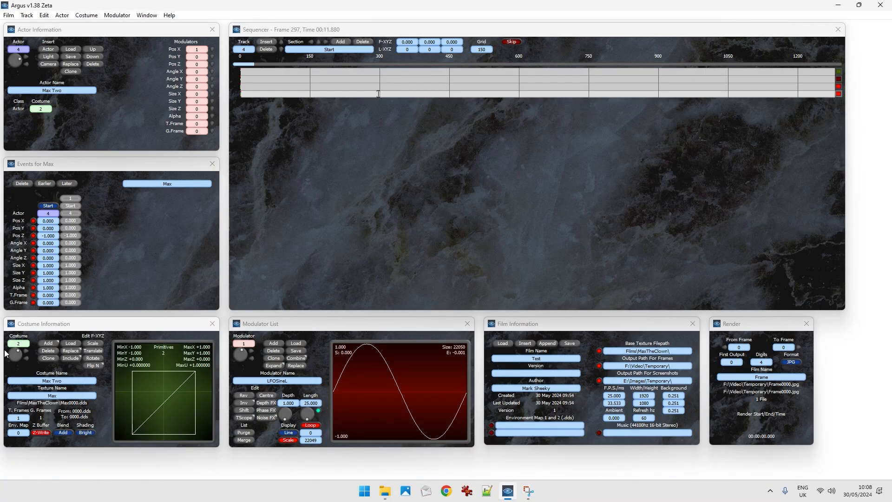
# Step: Set the Max Two costume's blend mode to Bold, play the film and step back and forth through frames 104 to 106
pyautogui.click(69, 433)
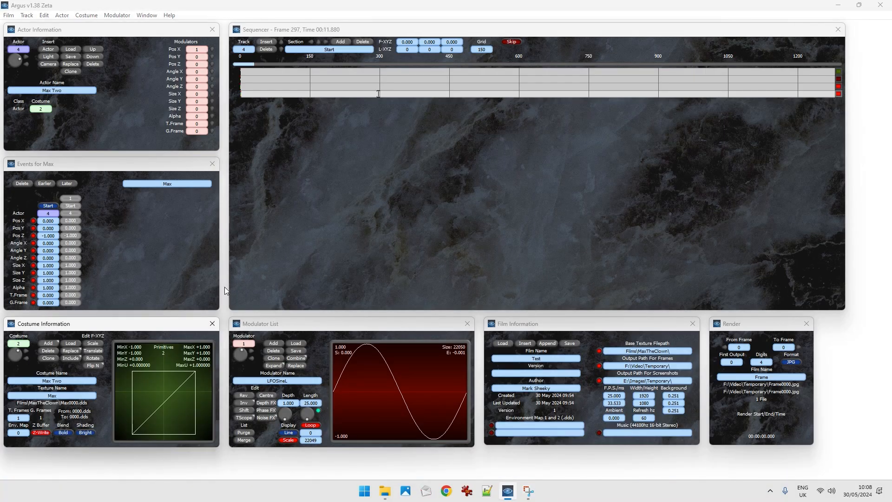
pyautogui.press('space')
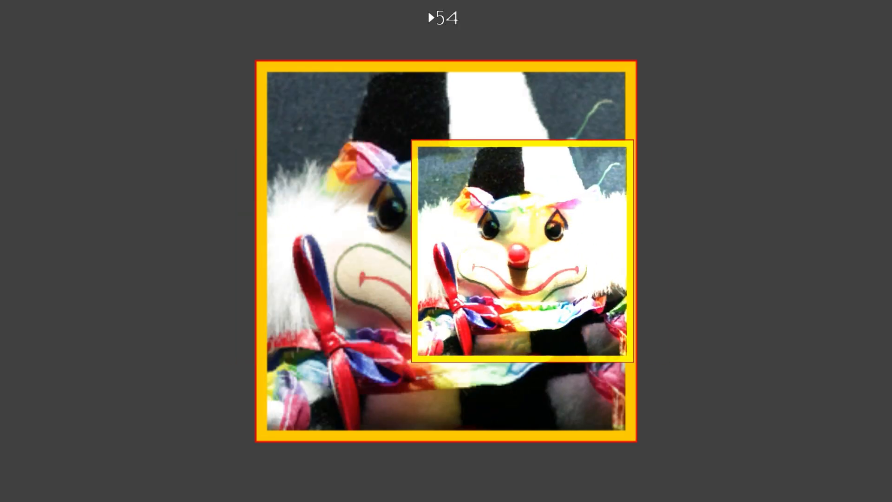
pyautogui.press('space')
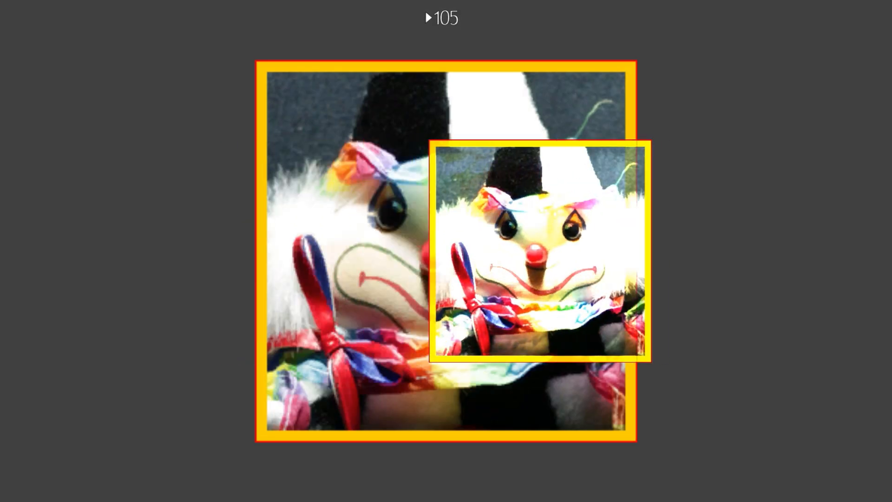
pyautogui.press('Left')
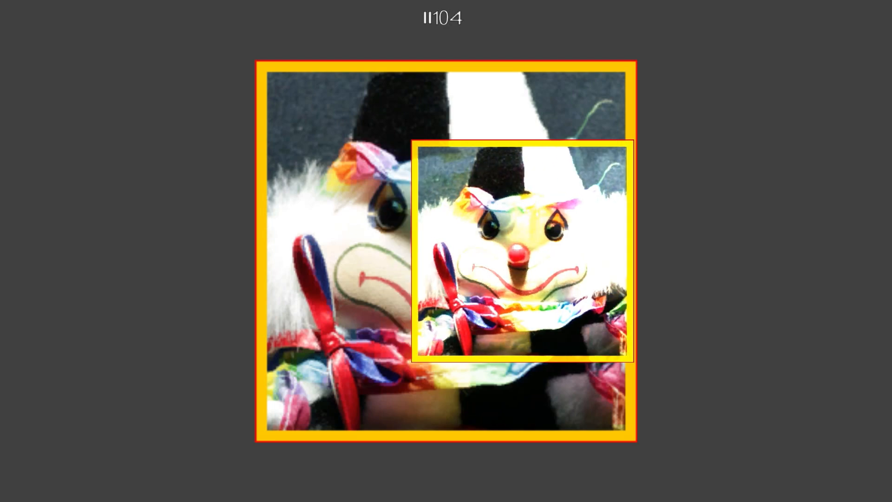
pyautogui.press('Right')
pyautogui.press('Right')
pyautogui.press('Left')
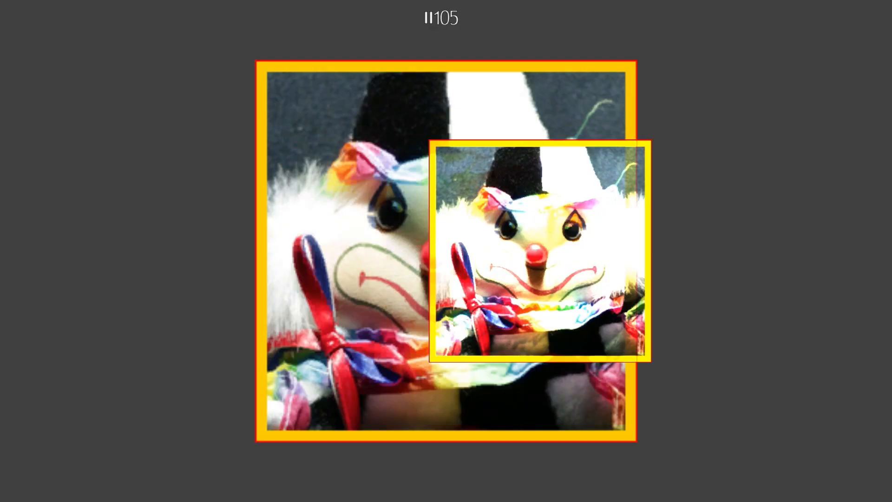
pyautogui.press('Left')
pyautogui.press('Right')
pyautogui.press('Right')
pyautogui.press('Left')
pyautogui.press('Right')
pyautogui.press('Left')
pyautogui.press('Right')
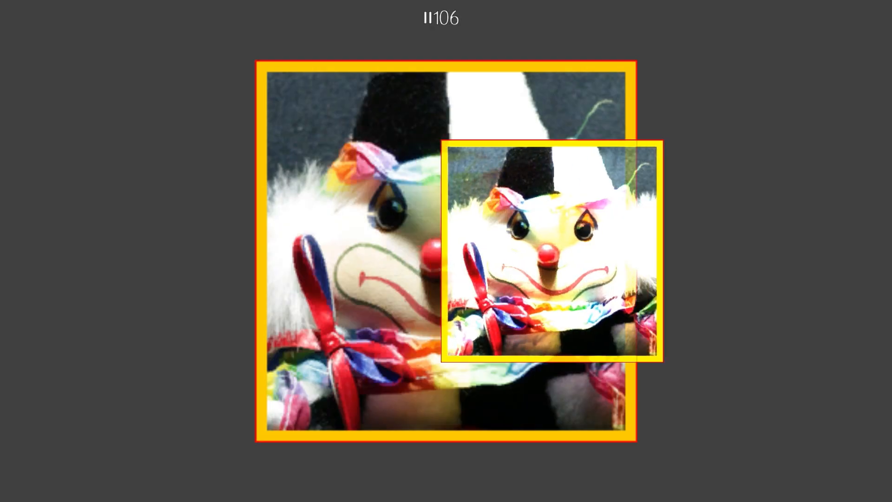
pyautogui.press('Escape')
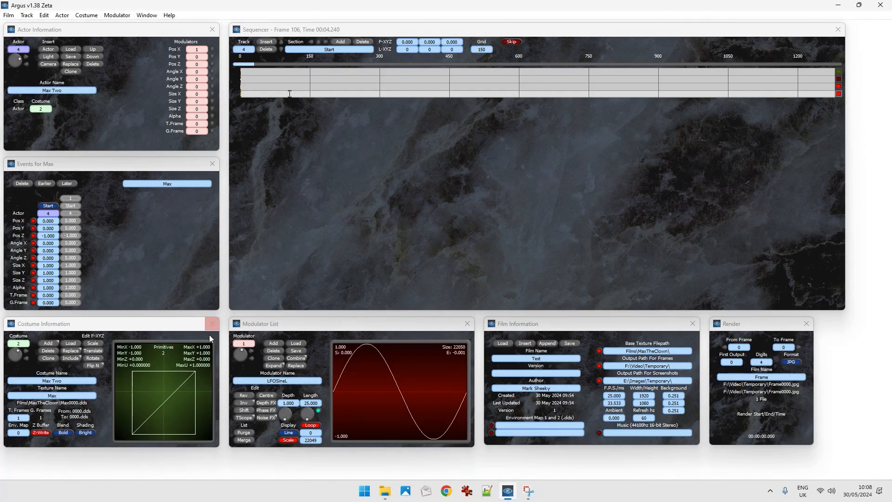
# Step: Set the Max Two costume's blend mode to Ghost and preview the film
pyautogui.press('F5')
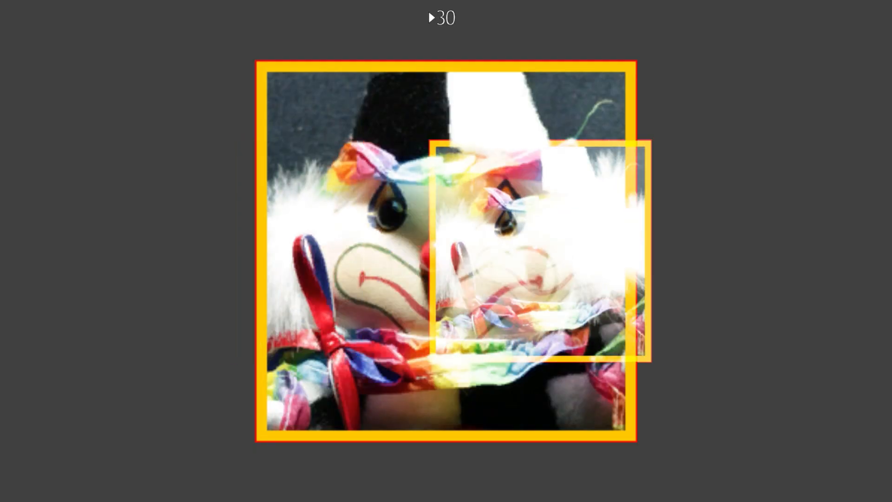
pyautogui.press('space')
pyautogui.press('Escape')
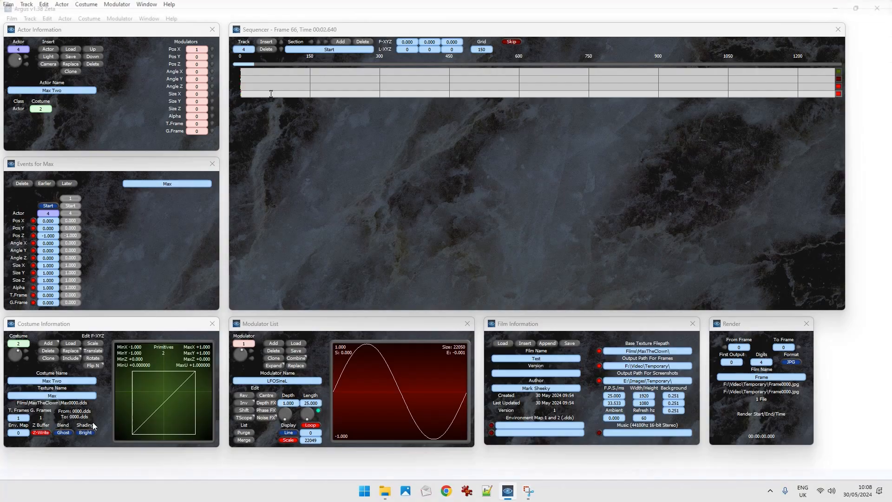
# Step: Preview the film with the Max Two costume's blend mode set to Acetate, and return the blend mode to Normal
pyautogui.click(62, 433)
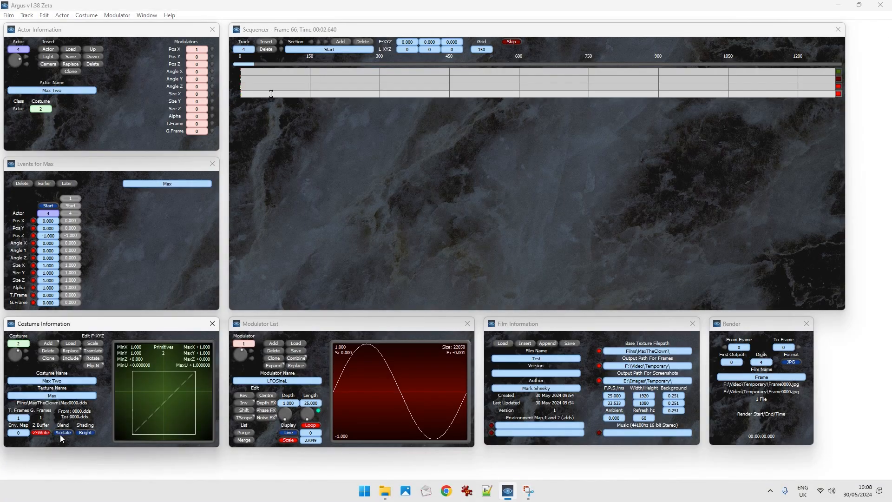
pyautogui.press('F5')
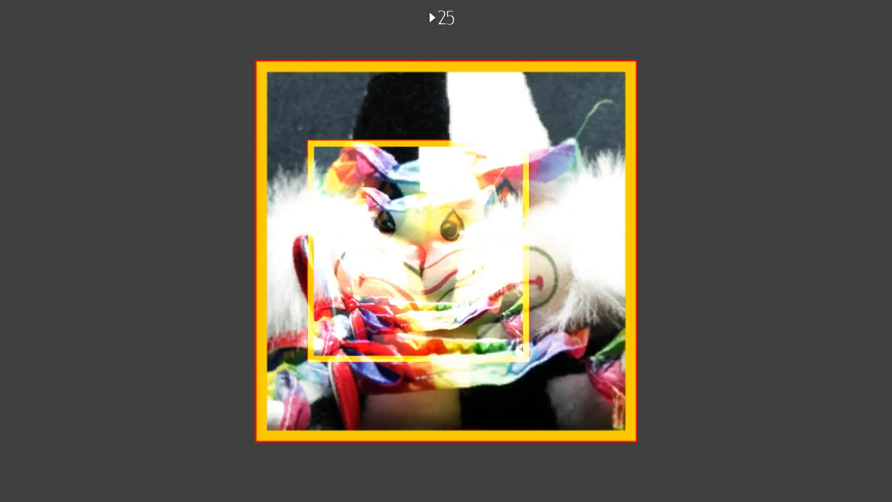
pyautogui.press('space')
pyautogui.press('Escape')
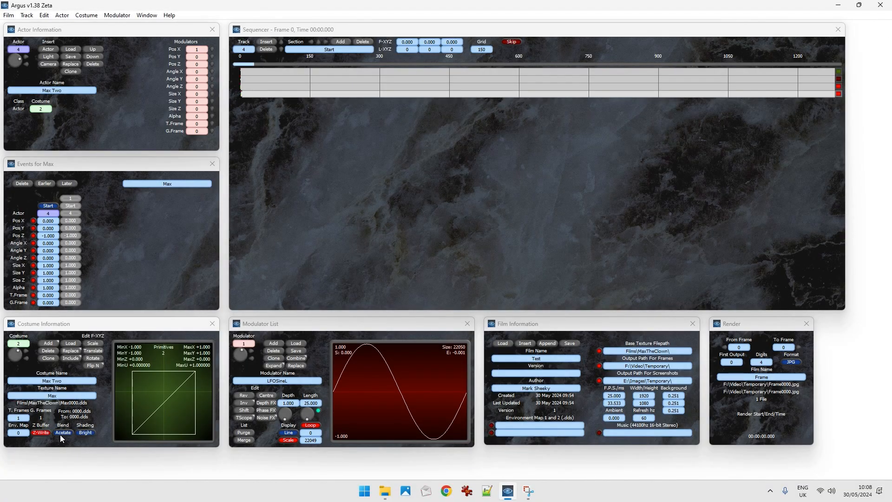
pyautogui.click(62, 434)
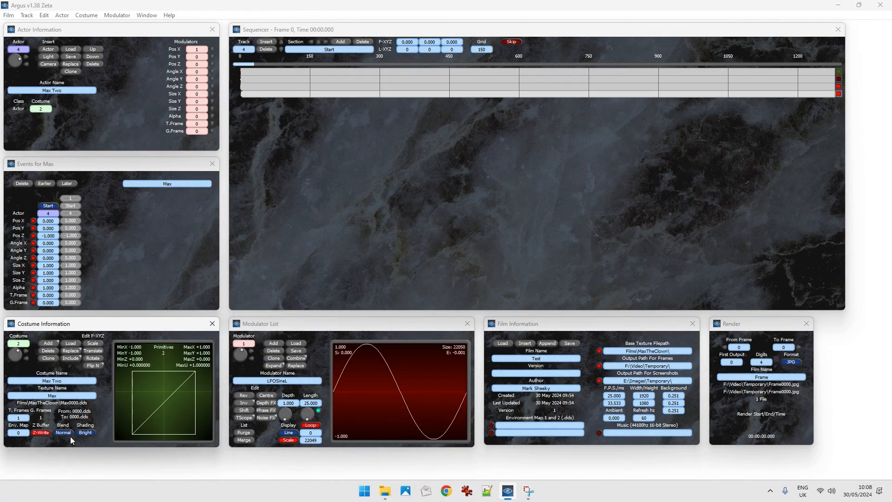